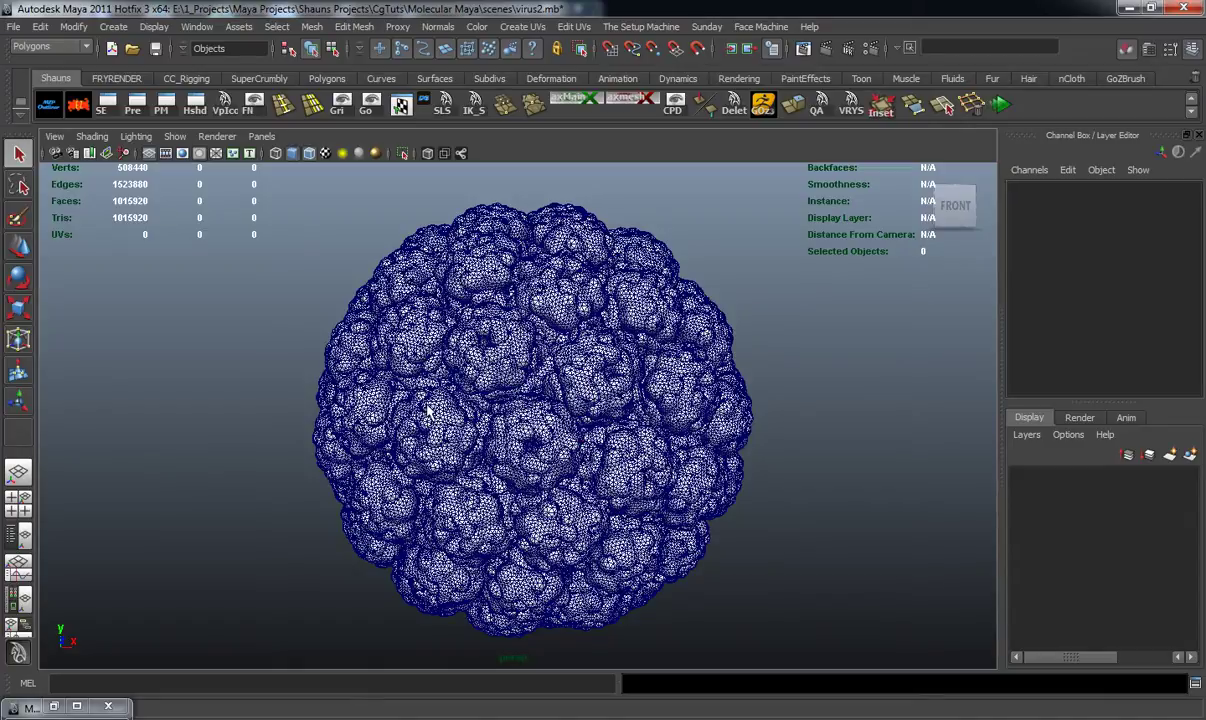
Create a new perspective camera and look through it in the viewport.
{"action": "key", "text": "w"}
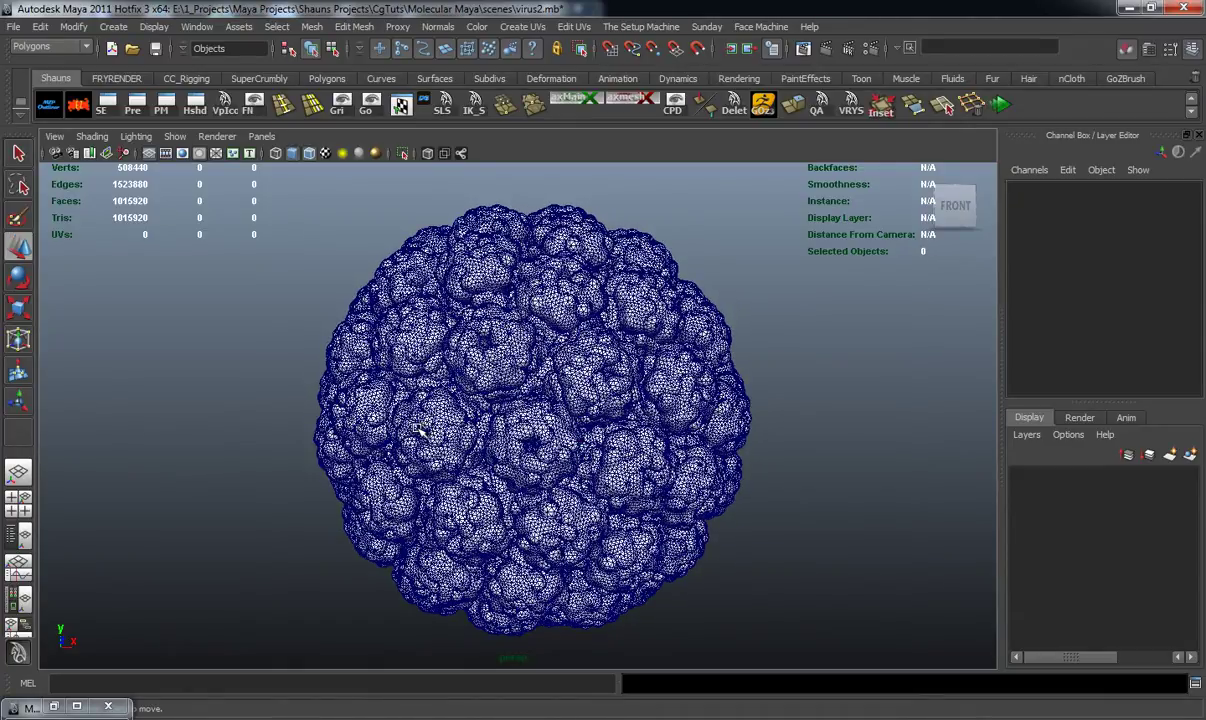
{"action": "left_click_drag", "start_coordinate": [413, 424], "coordinate": [409, 419], "text": "alt"}
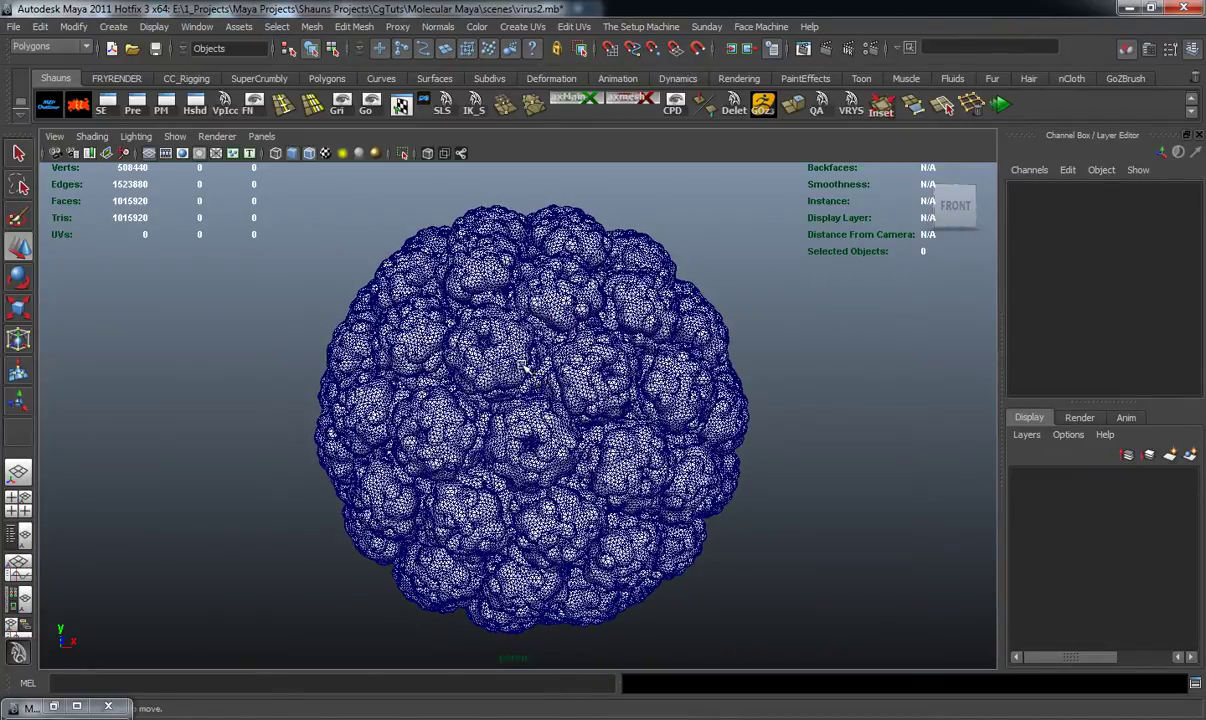
{"action": "left_click", "coordinate": [262, 137]}
{"action": "mouse_move", "coordinate": [300, 153]}
{"action": "left_click", "coordinate": [420, 153]}
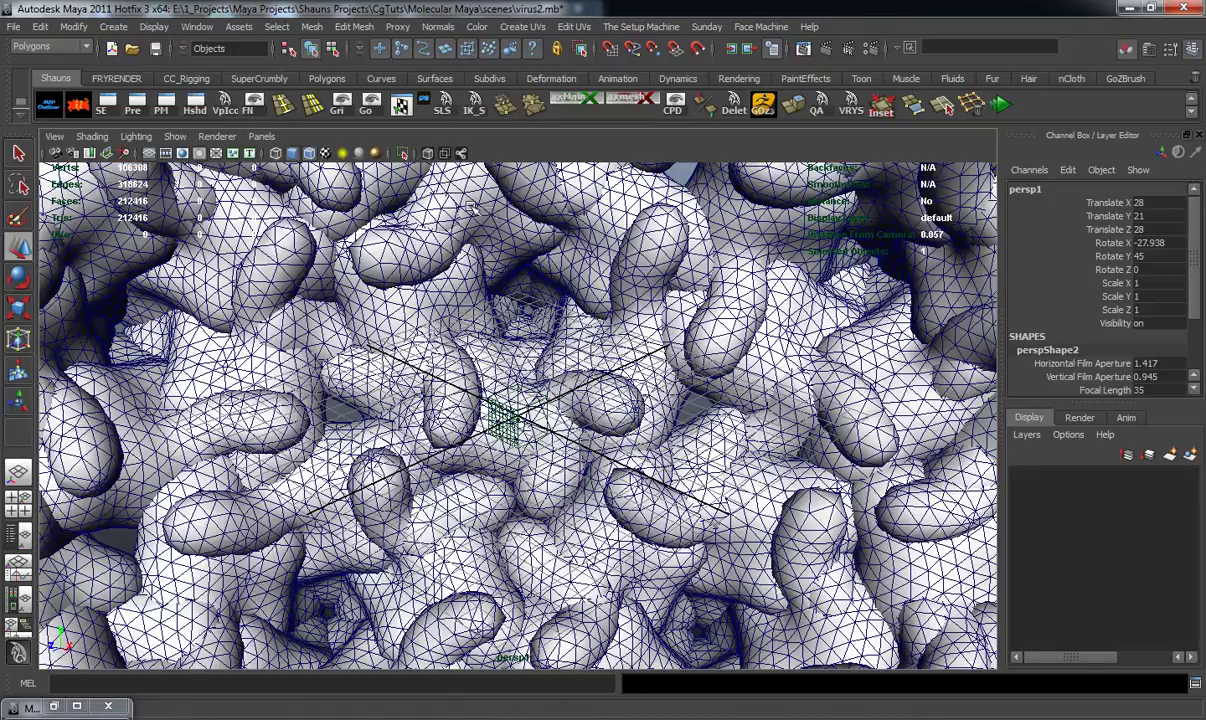
Select the new camera and rename it Moving_Cam.
{"action": "left_click", "coordinate": [55, 136]}
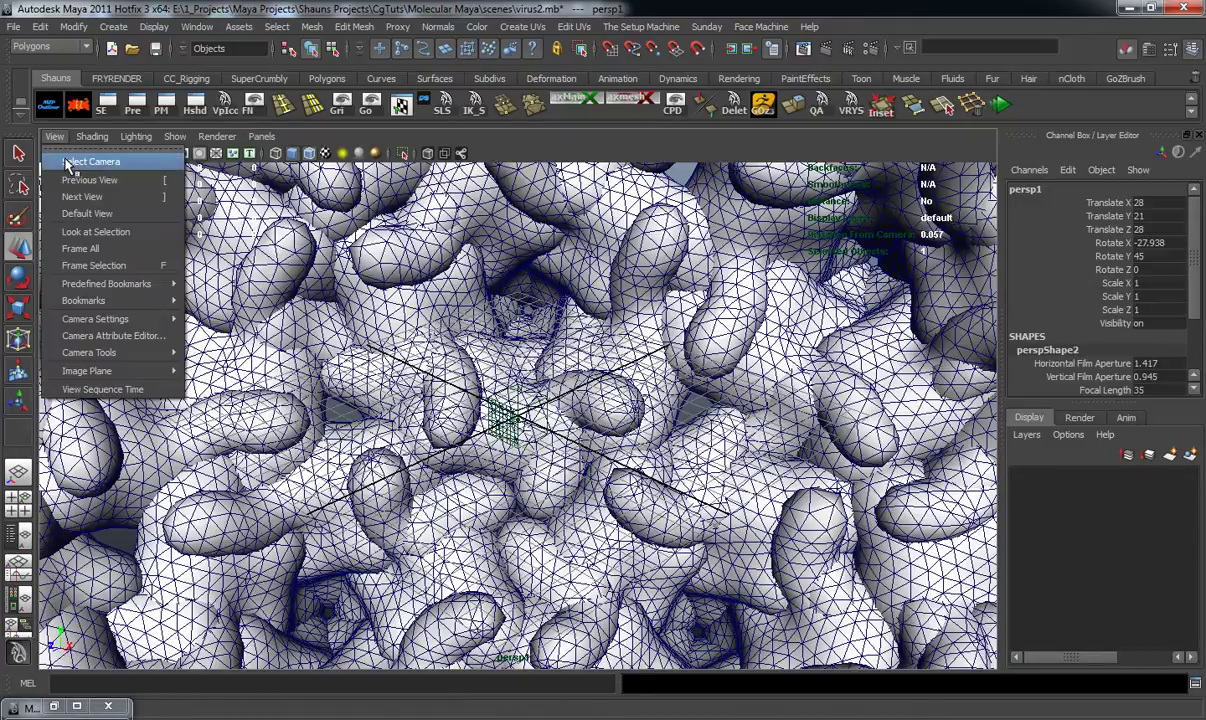
{"action": "left_click", "coordinate": [65, 159]}
{"action": "left_click", "coordinate": [1040, 190]}
{"action": "type", "text": "Mo"}
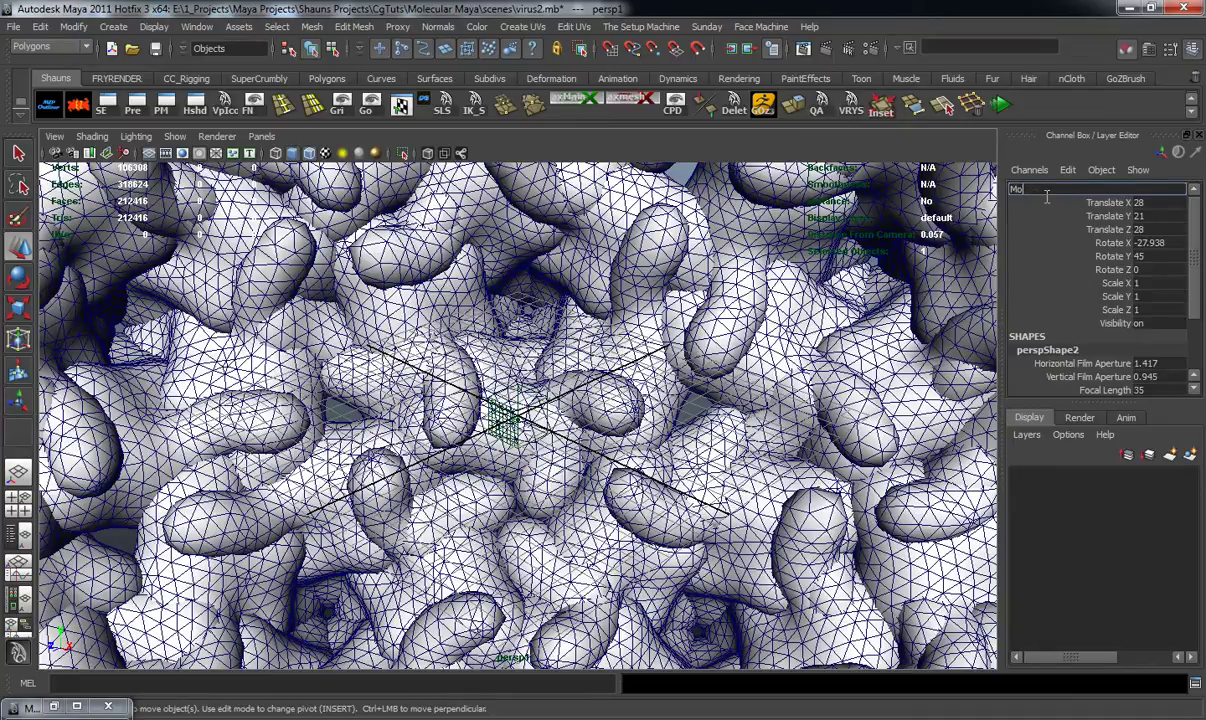
{"action": "type", "text": "ving Cam"}
{"action": "key", "text": "Return"}
Pull Moving_Cam back from the surface and orbit it to frame the whole virus model.
{"action": "right_click_drag", "start_coordinate": [745, 345], "coordinate": [520, 412], "text": "alt"}
{"action": "left_click_drag", "start_coordinate": [550, 425], "coordinate": [437, 421], "text": "alt"}
{"action": "scroll", "coordinate": [442, 423], "scroll_direction": "down", "scroll_amount": 5}
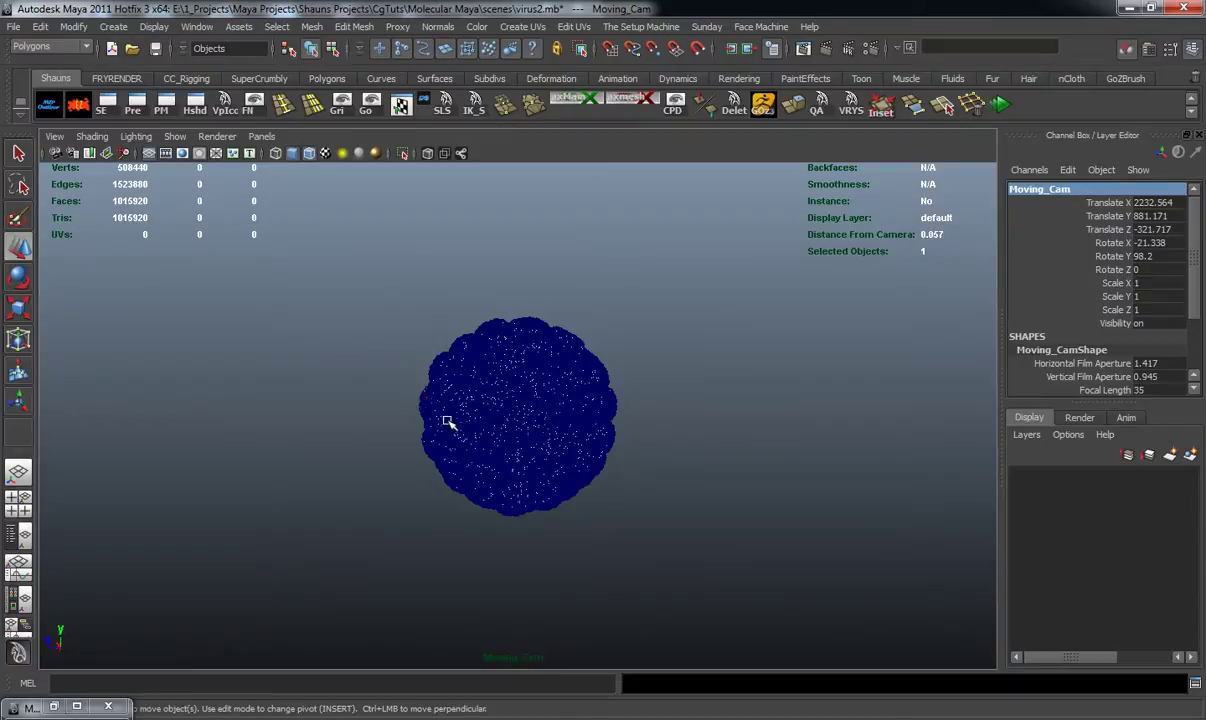
{"action": "mouse_move", "coordinate": [450, 423]}
{"action": "left_mouse_down", "text": "alt"}
{"action": "mouse_move", "coordinate": [498, 458]}
{"action": "mouse_move", "coordinate": [511, 450]}
{"action": "mouse_move", "coordinate": [506, 466]}
{"action": "mouse_move", "coordinate": [396, 460]}
{"action": "mouse_move", "coordinate": [461, 440]}
{"action": "left_mouse_up", "text": "alt"}
{"action": "right_click_drag", "start_coordinate": [461, 440], "coordinate": [511, 444], "text": "alt"}
{"action": "left_click_drag", "start_coordinate": [511, 444], "coordinate": [568, 390], "text": "alt"}
{"action": "right_click_drag", "start_coordinate": [566, 408], "coordinate": [530, 411], "text": "alt"}
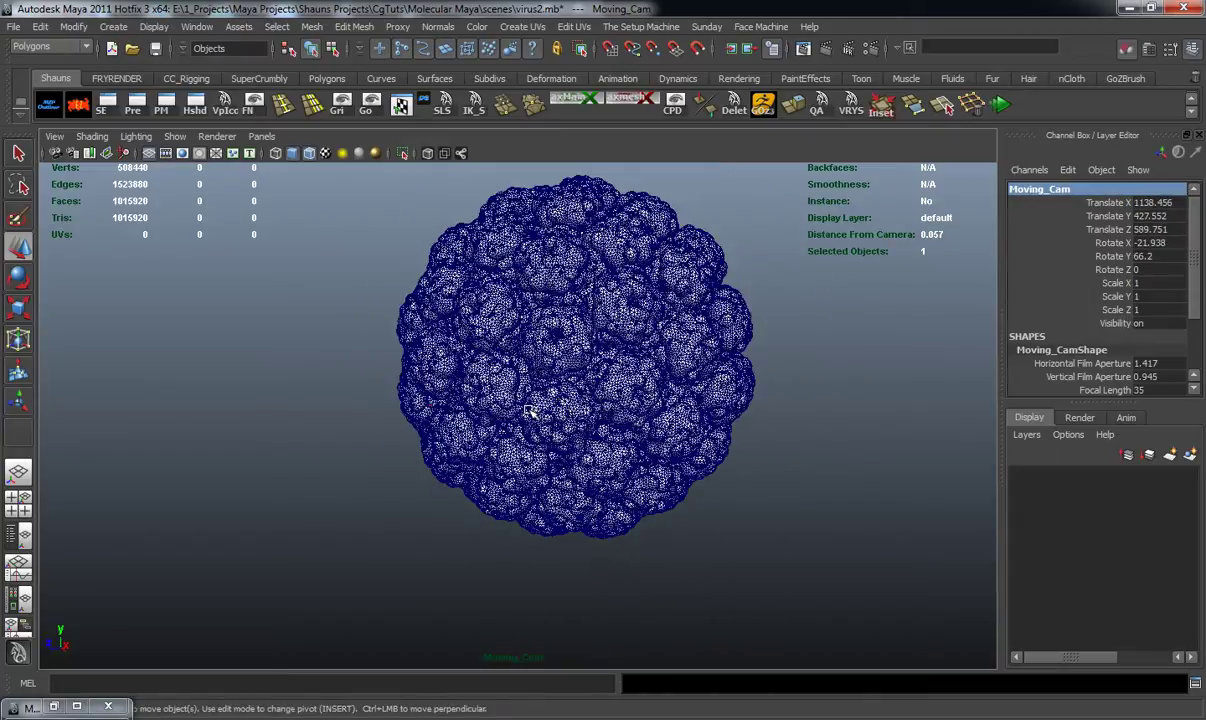
{"action": "left_click_drag", "start_coordinate": [530, 411], "coordinate": [564, 423], "text": "alt"}
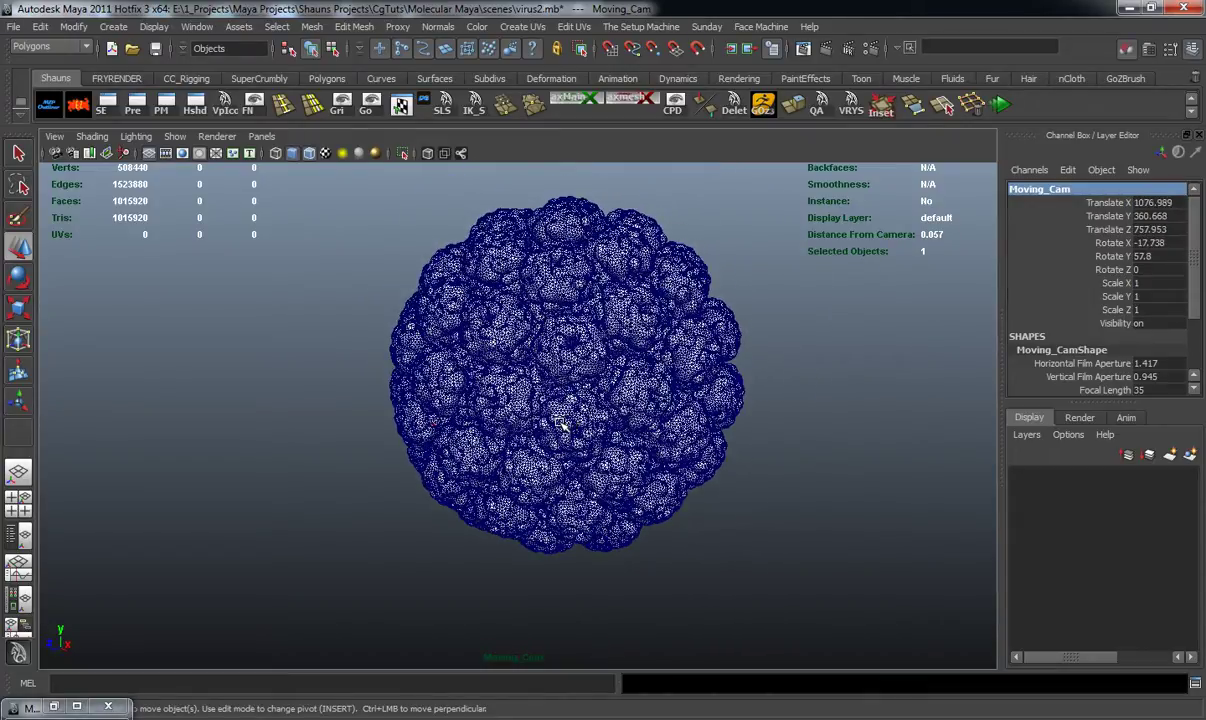
{"action": "left_click_drag", "start_coordinate": [404, 328], "coordinate": [430, 320], "text": "alt"}
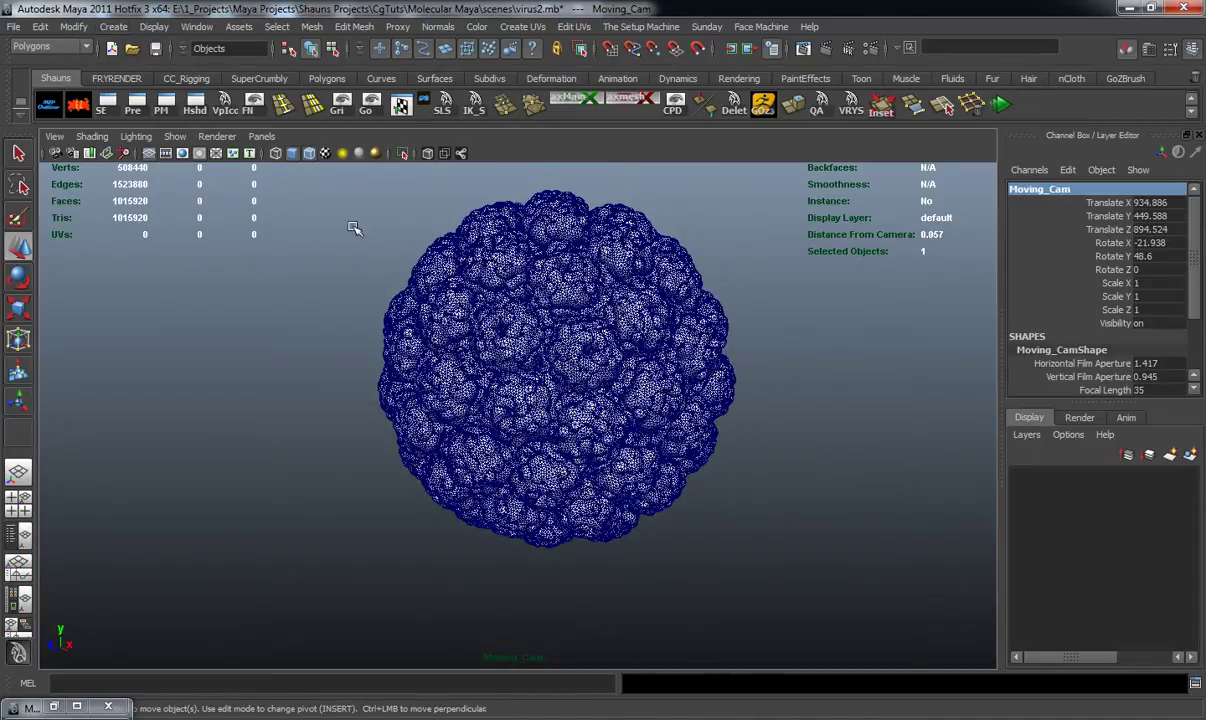
{"action": "left_click_drag", "start_coordinate": [479, 278], "coordinate": [457, 310], "text": "alt"}
Create a V-Ray rect light and set its U size and V size to 50.
{"action": "left_click", "coordinate": [113, 26]}
{"action": "mouse_move", "coordinate": [139, 121]}
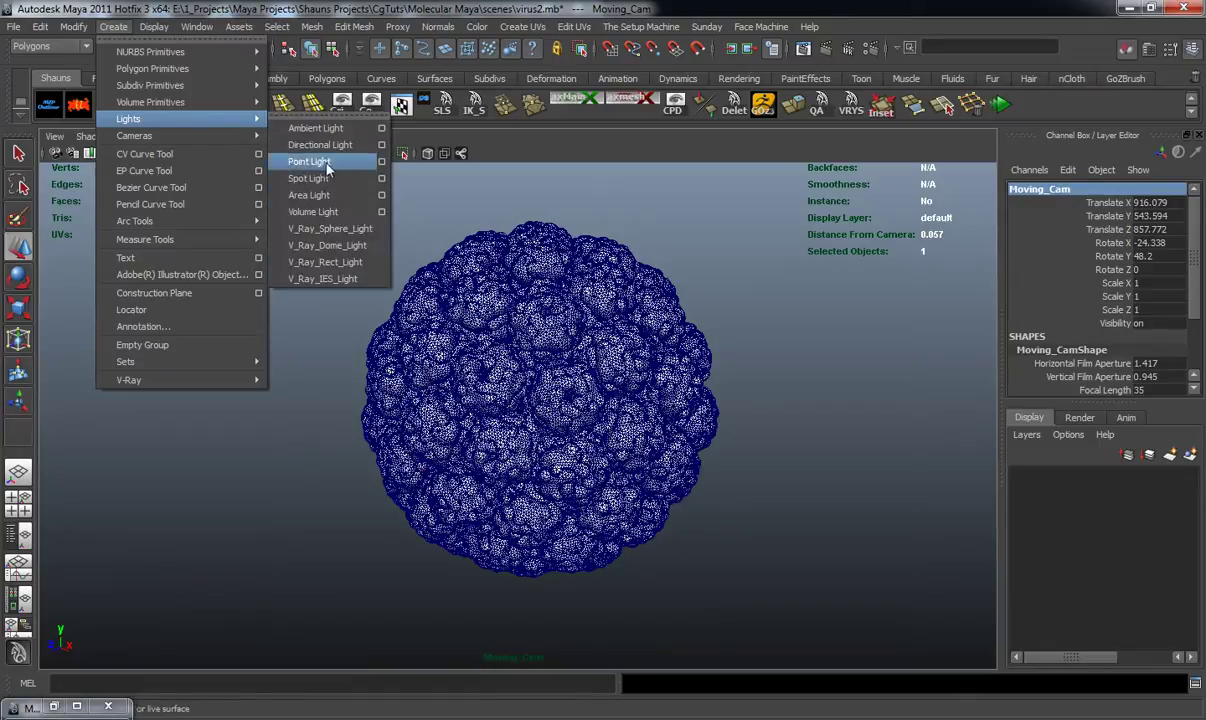
{"action": "left_click", "coordinate": [335, 263]}
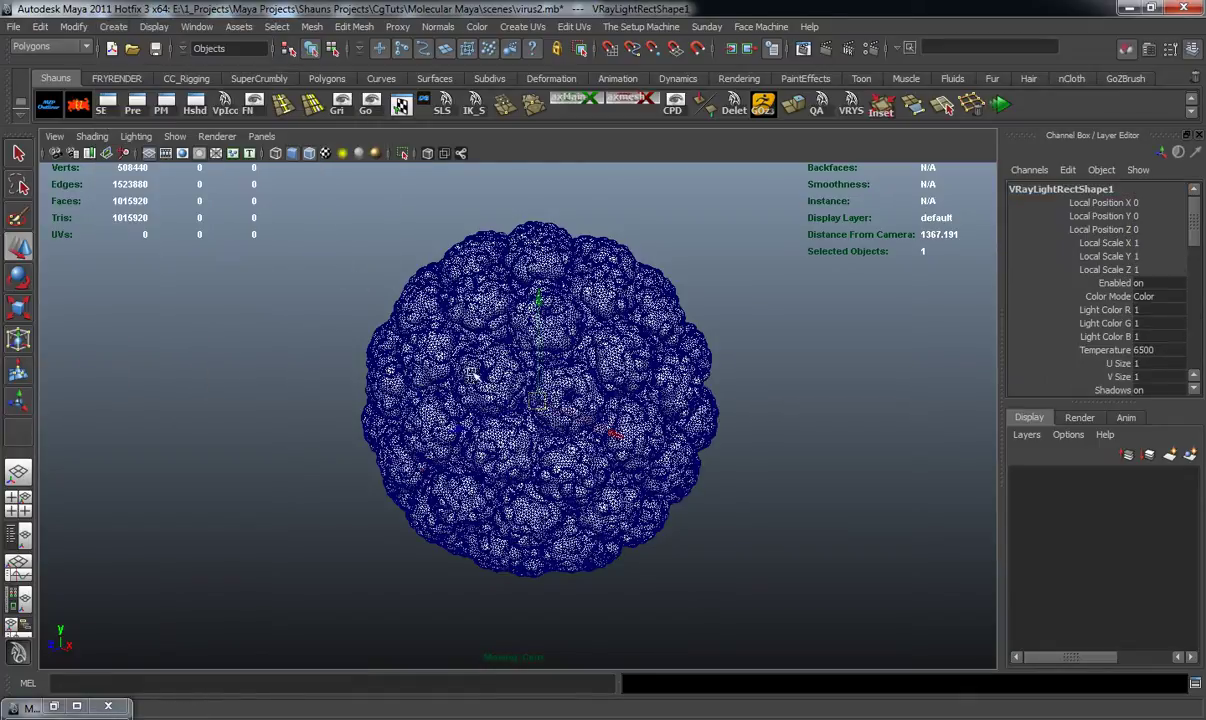
{"action": "left_click_drag", "start_coordinate": [479, 377], "coordinate": [404, 404], "text": "alt"}
{"action": "key", "text": "ctrl+a"}
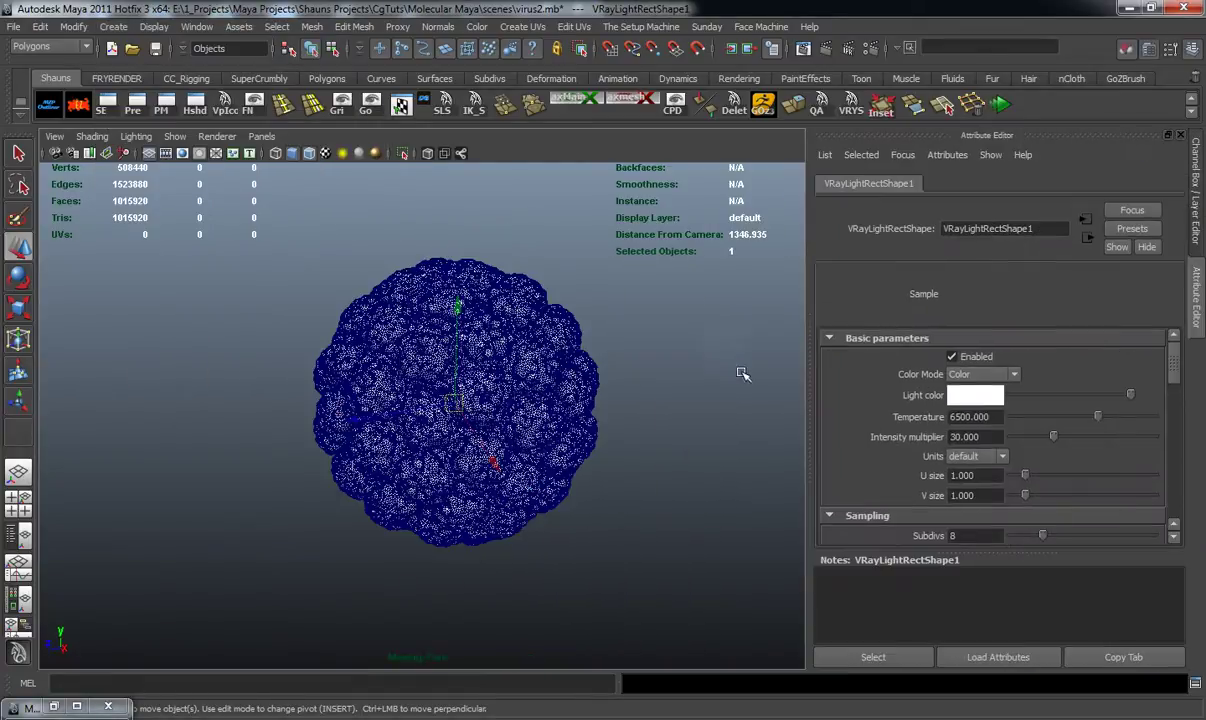
{"action": "left_click_drag", "start_coordinate": [998, 476], "coordinate": [916, 476]}
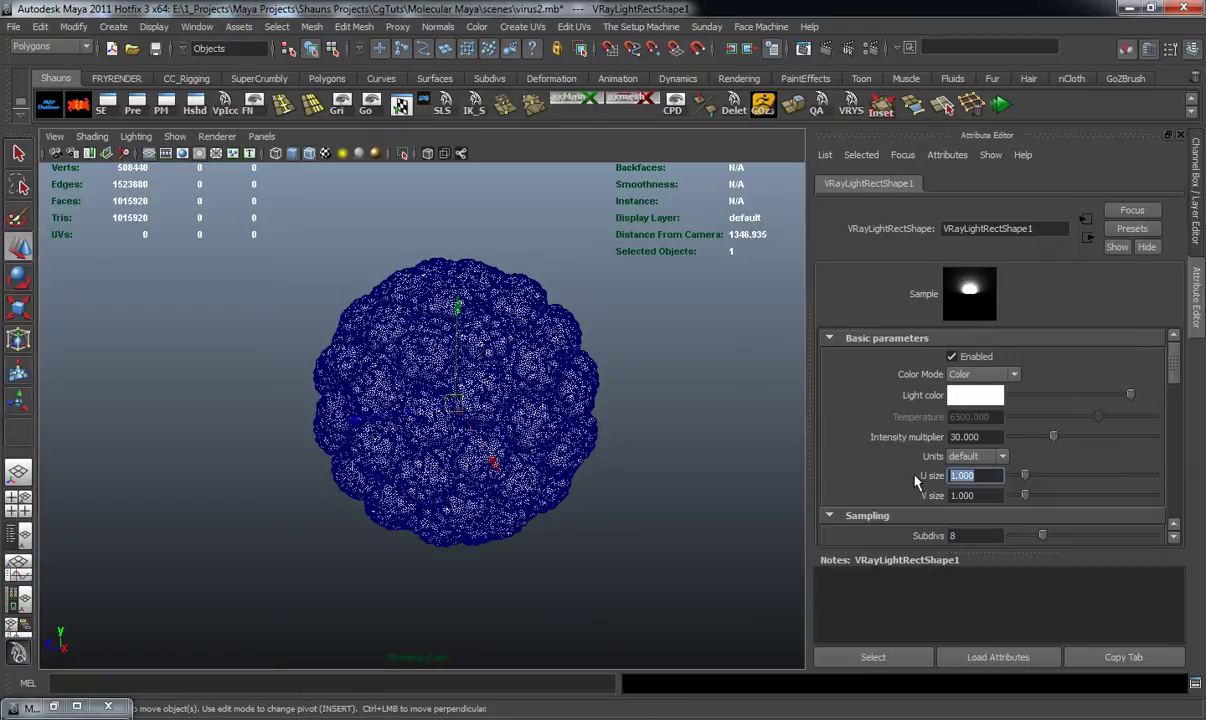
{"action": "type", "text": "50"}
{"action": "key", "text": "Tab"}
{"action": "type", "text": "50"}
{"action": "key", "text": "Return"}
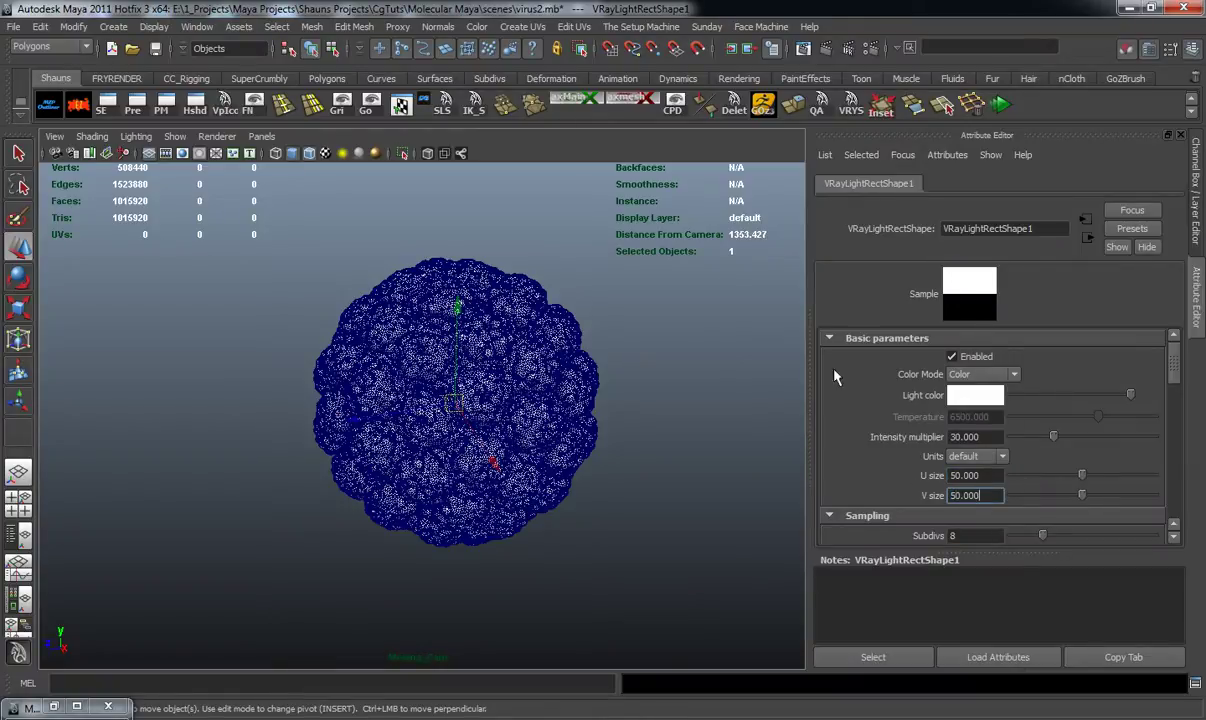
Move the rect light out of the virus along Z and raise it above the model's centre.
{"action": "left_click_drag", "start_coordinate": [566, 348], "coordinate": [515, 410], "text": "alt"}
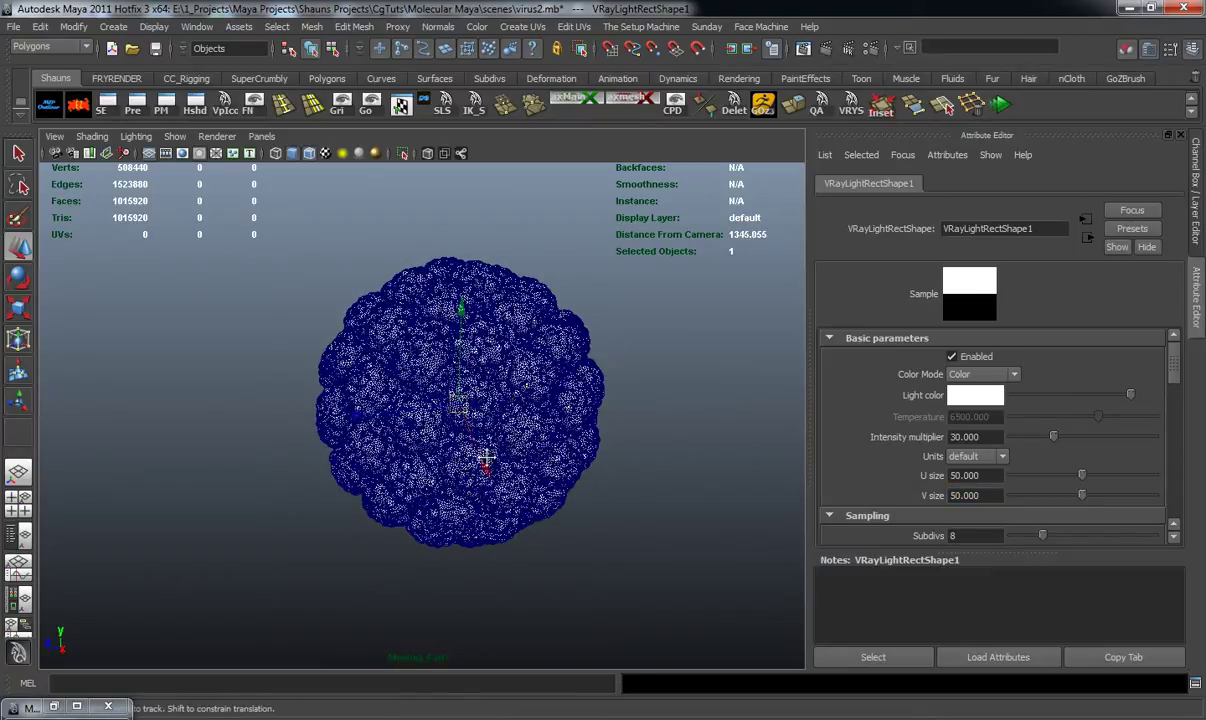
{"action": "middle_click_drag", "start_coordinate": [464, 469], "coordinate": [521, 444], "text": "alt"}
{"action": "right_click_drag", "start_coordinate": [521, 444], "coordinate": [503, 450], "text": "alt"}
{"action": "left_click_drag", "start_coordinate": [503, 450], "coordinate": [529, 445], "text": "alt"}
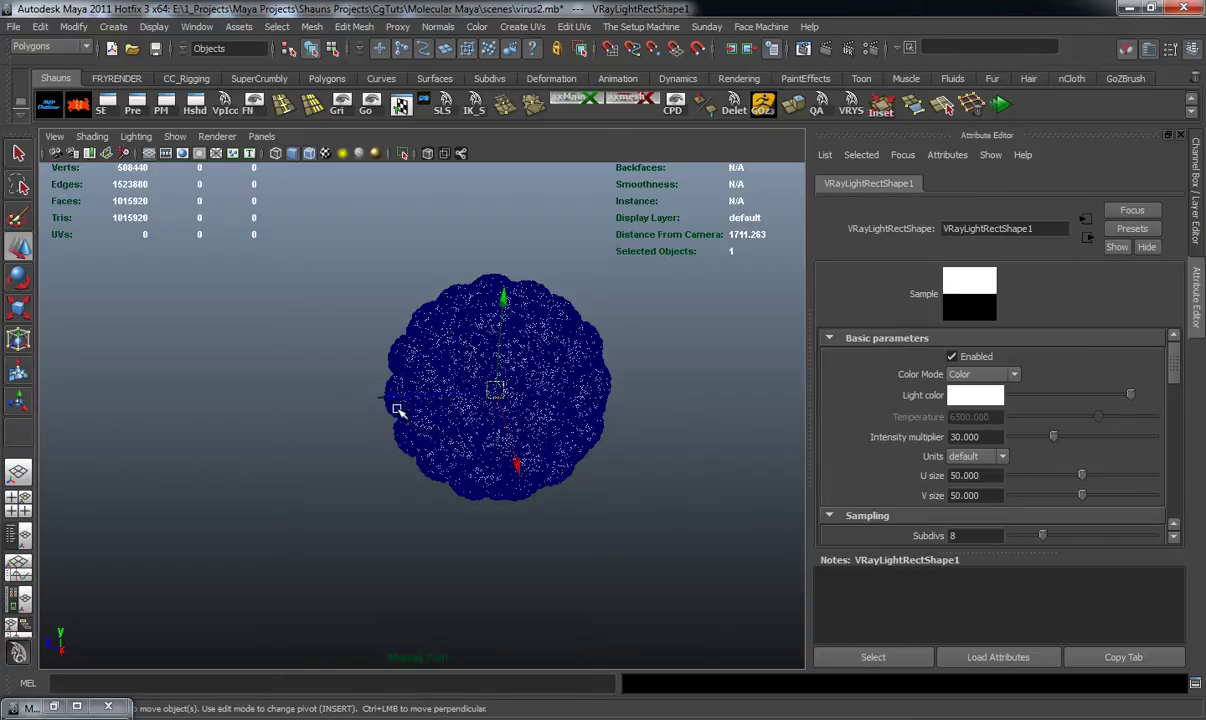
{"action": "left_click_drag", "start_coordinate": [388, 402], "coordinate": [168, 416]}
{"action": "left_click_drag", "start_coordinate": [302, 476], "coordinate": [302, 439], "text": "alt"}
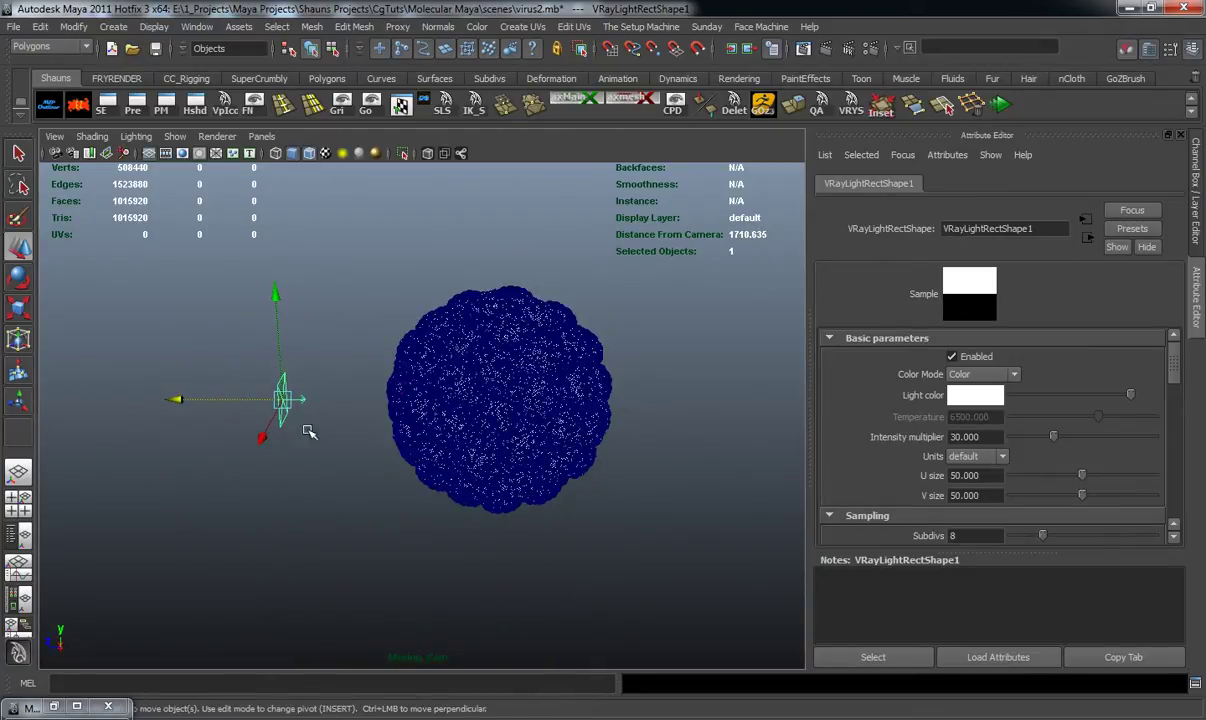
{"action": "left_click_drag", "start_coordinate": [275, 300], "coordinate": [280, 213]}
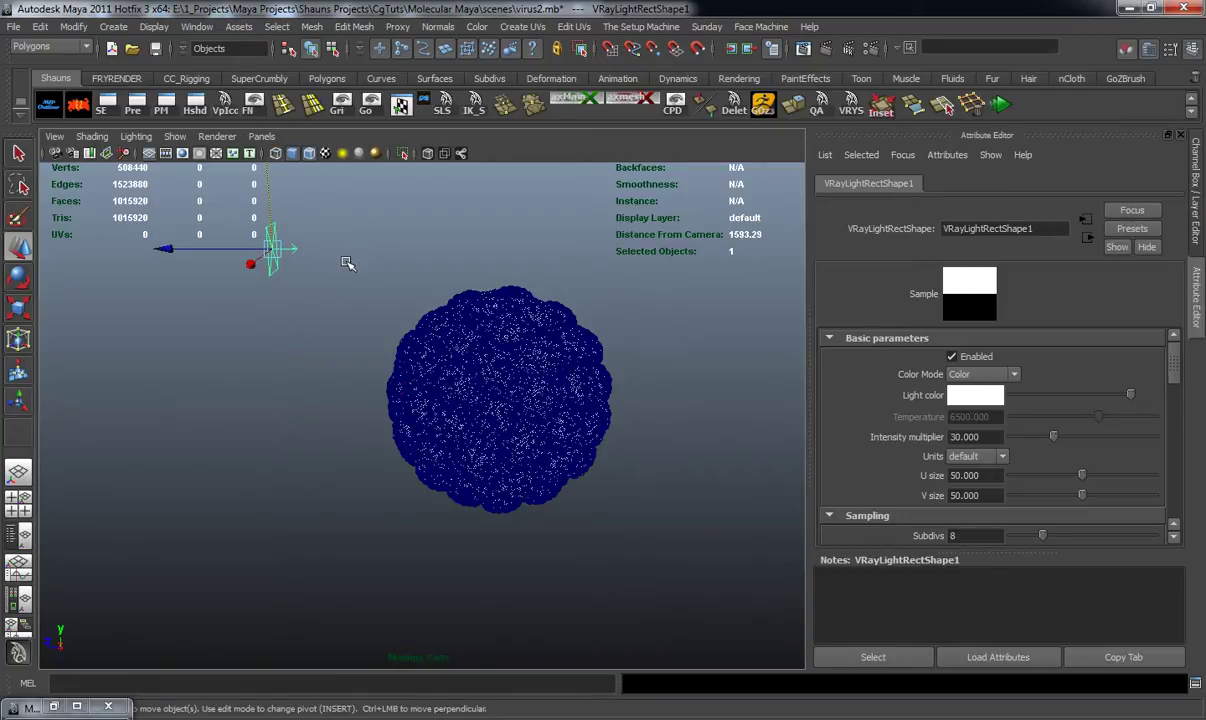
Rotate the rect light towards the virus and move it closer along Z.
{"action": "key", "text": "e"}
{"action": "left_click_drag", "start_coordinate": [412, 306], "coordinate": [270, 311], "text": "alt"}
{"action": "left_click_drag", "start_coordinate": [510, 252], "coordinate": [480, 257]}
{"action": "left_click_drag", "start_coordinate": [420, 208], "coordinate": [466, 337]}
{"action": "key", "text": "w"}
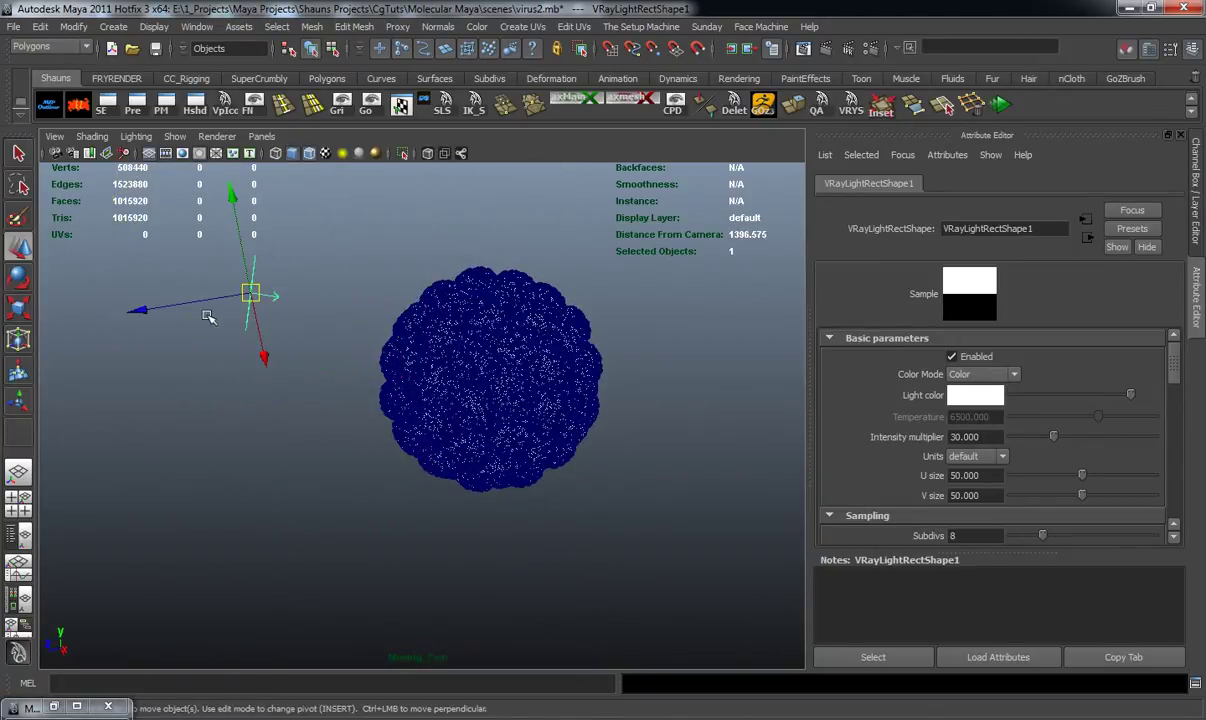
{"action": "left_click_drag", "start_coordinate": [148, 307], "coordinate": [256, 288]}
{"action": "left_click_drag", "start_coordinate": [383, 326], "coordinate": [318, 344]}
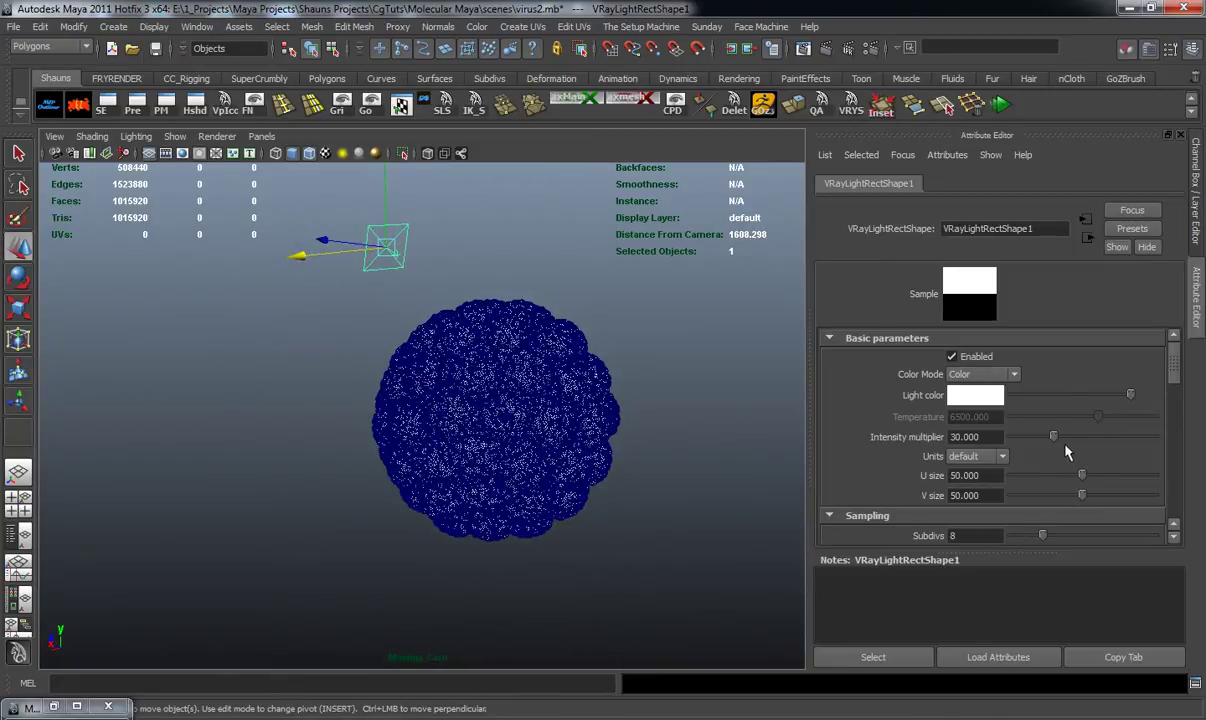
Set the rect light's intensity multiplier to 5.
{"action": "left_click_drag", "start_coordinate": [1002, 438], "coordinate": [876, 440]}
{"action": "type", "text": "5"}
{"action": "key", "text": "Return"}
Refine the rect light's rotation so it points down at the virus from above.
{"action": "left_click_drag", "start_coordinate": [598, 404], "coordinate": [544, 351], "text": "alt"}
{"action": "key", "text": "e"}
{"action": "left_click_drag", "start_coordinate": [422, 305], "coordinate": [423, 262]}
{"action": "left_click_drag", "start_coordinate": [474, 226], "coordinate": [403, 266]}
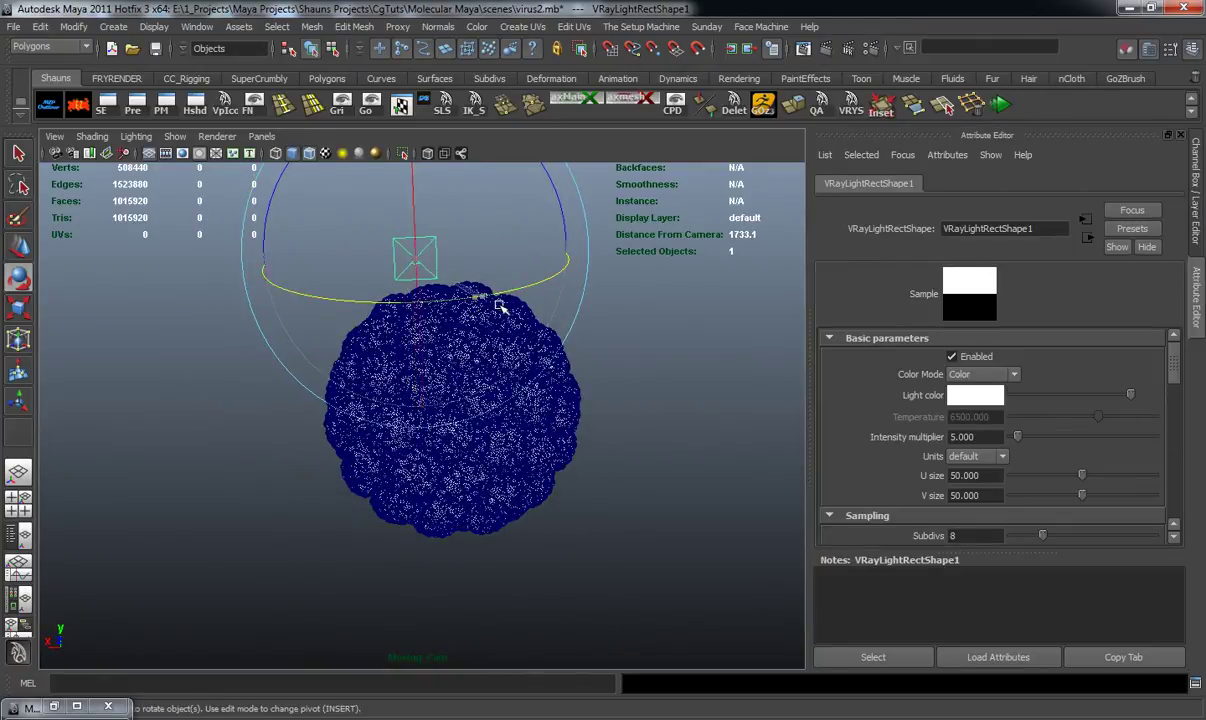
{"action": "left_click_drag", "start_coordinate": [483, 308], "coordinate": [538, 358], "text": "alt"}
{"action": "key", "text": "w"}
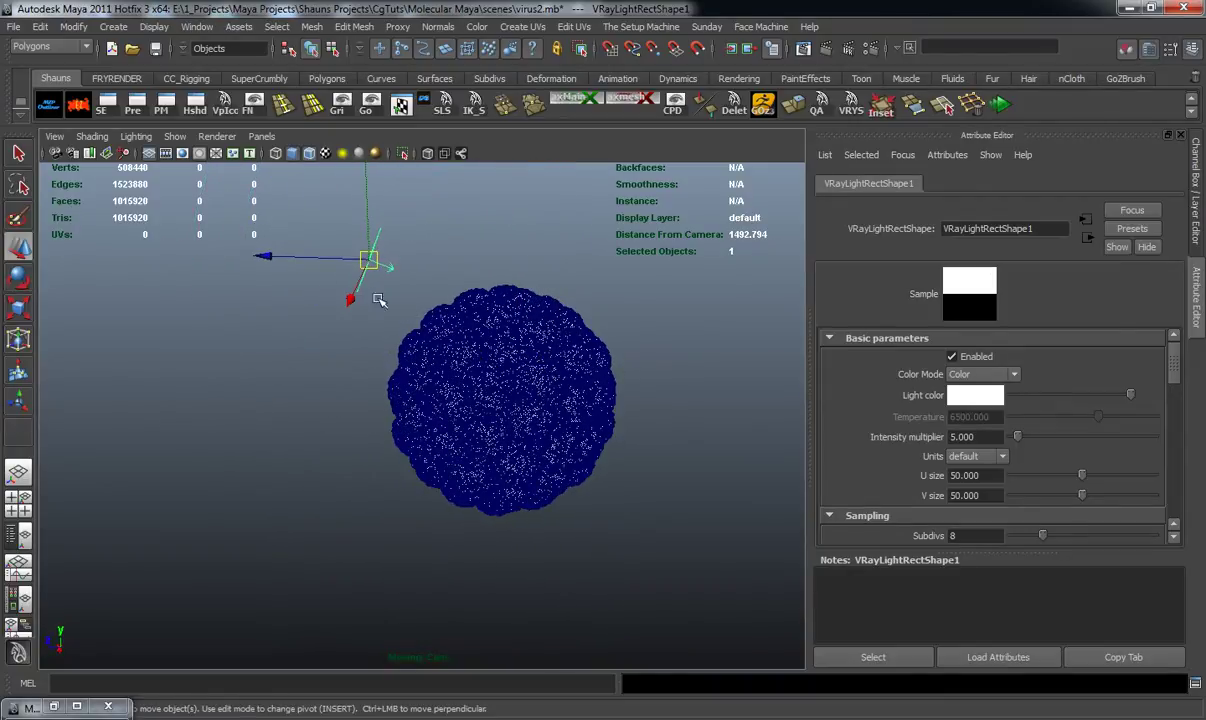
Duplicate the rect light and move the copy to another side of the virus.
{"action": "key", "text": "ctrl+d"}
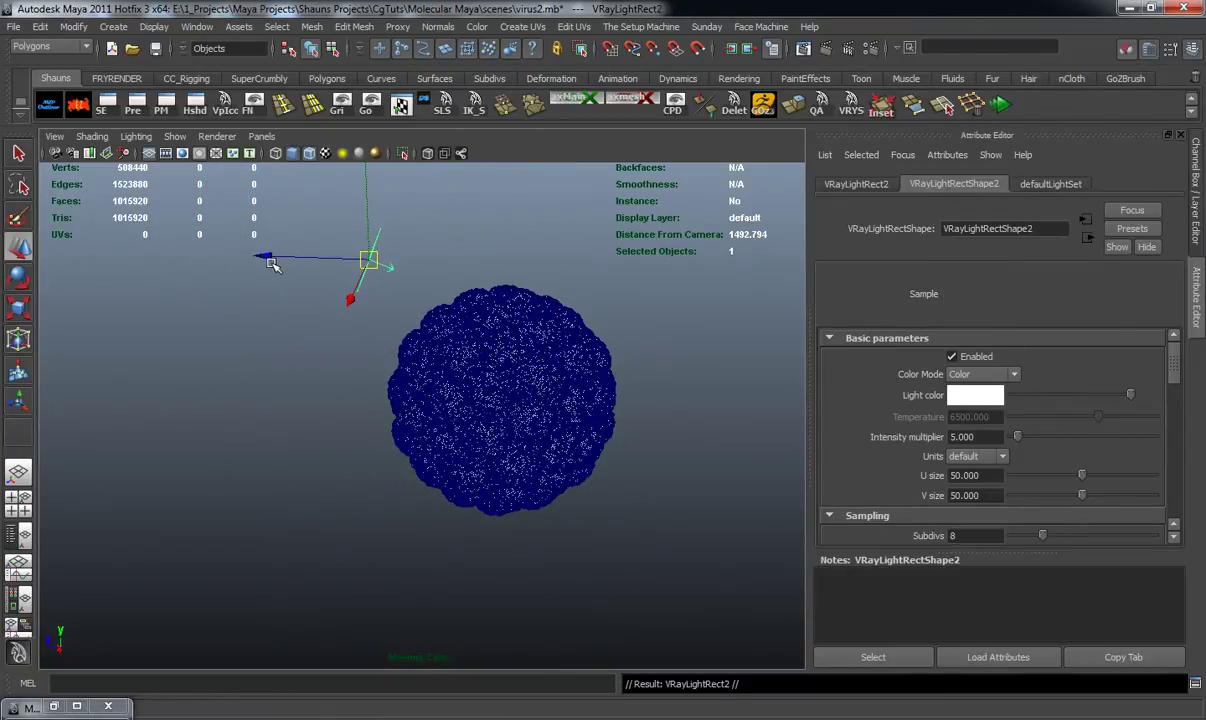
{"action": "left_click_drag", "start_coordinate": [270, 260], "coordinate": [328, 261]}
{"action": "left_click_drag", "start_coordinate": [437, 316], "coordinate": [394, 466]}
{"action": "left_click_drag", "start_coordinate": [304, 408], "coordinate": [598, 268]}
Rotate the duplicated light to face the virus, to about -28, 96 and 1 degrees in X, Y and Z.
{"action": "key", "text": "e"}
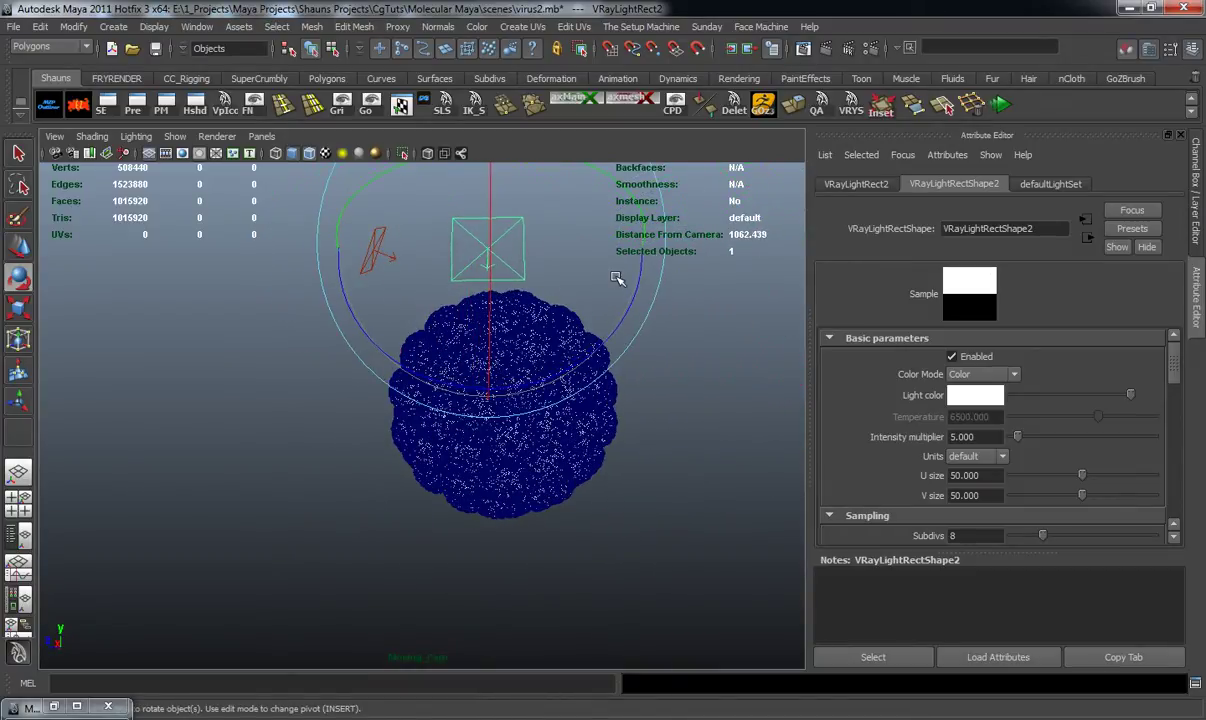
{"action": "left_click", "coordinate": [500, 252]}
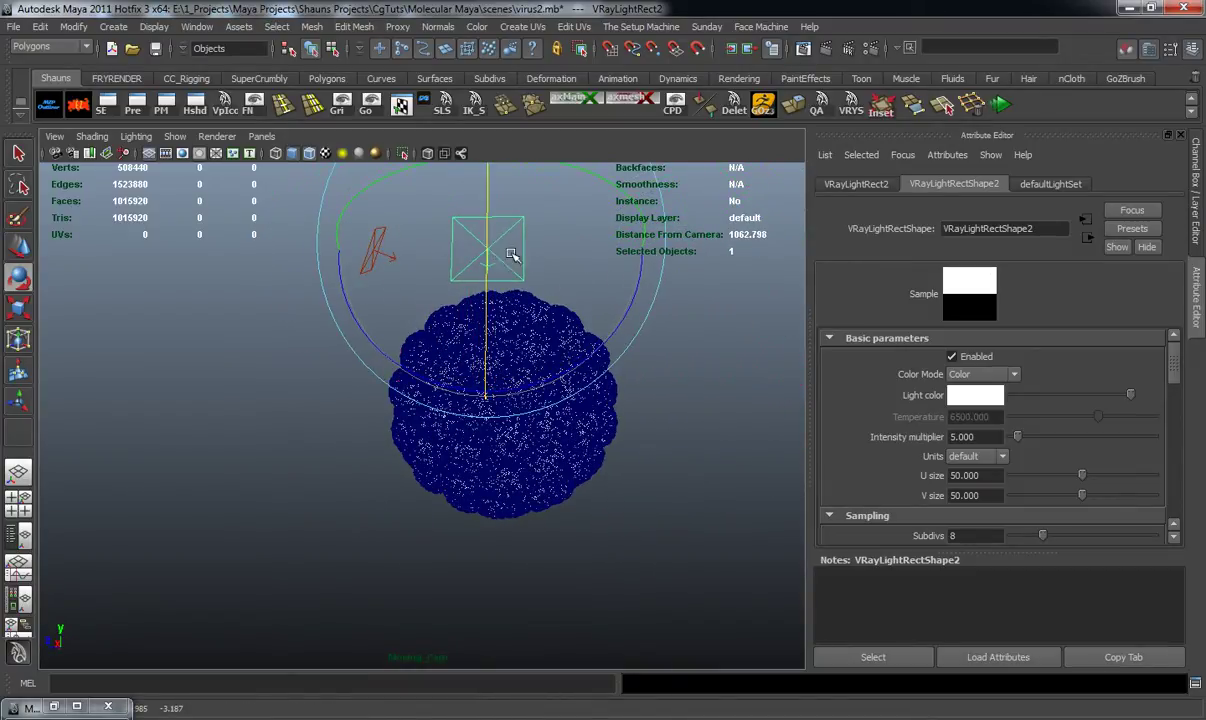
{"action": "left_click_drag", "start_coordinate": [503, 250], "coordinate": [482, 266], "text": "alt"}
Switch the viewport back to the persp camera and show the Channel Box instead of the Attribute Editor.
{"action": "left_click", "coordinate": [262, 137]}
{"action": "mouse_move", "coordinate": [300, 151]}
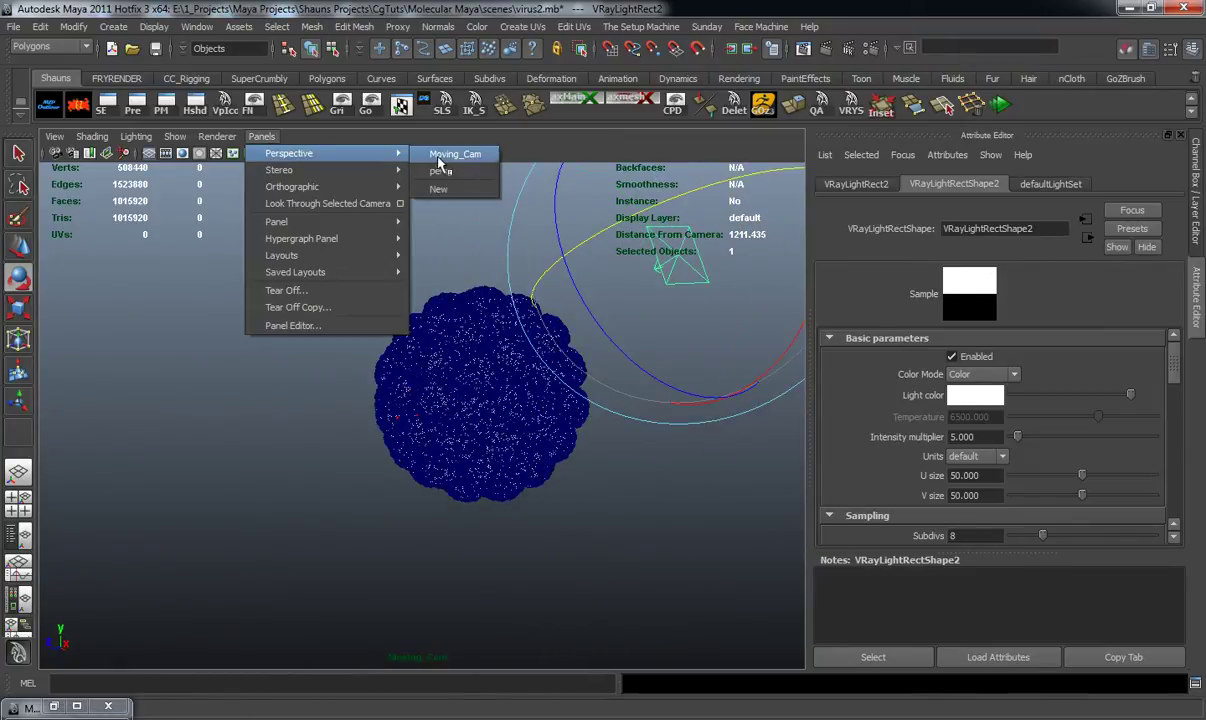
{"action": "left_click", "coordinate": [435, 181]}
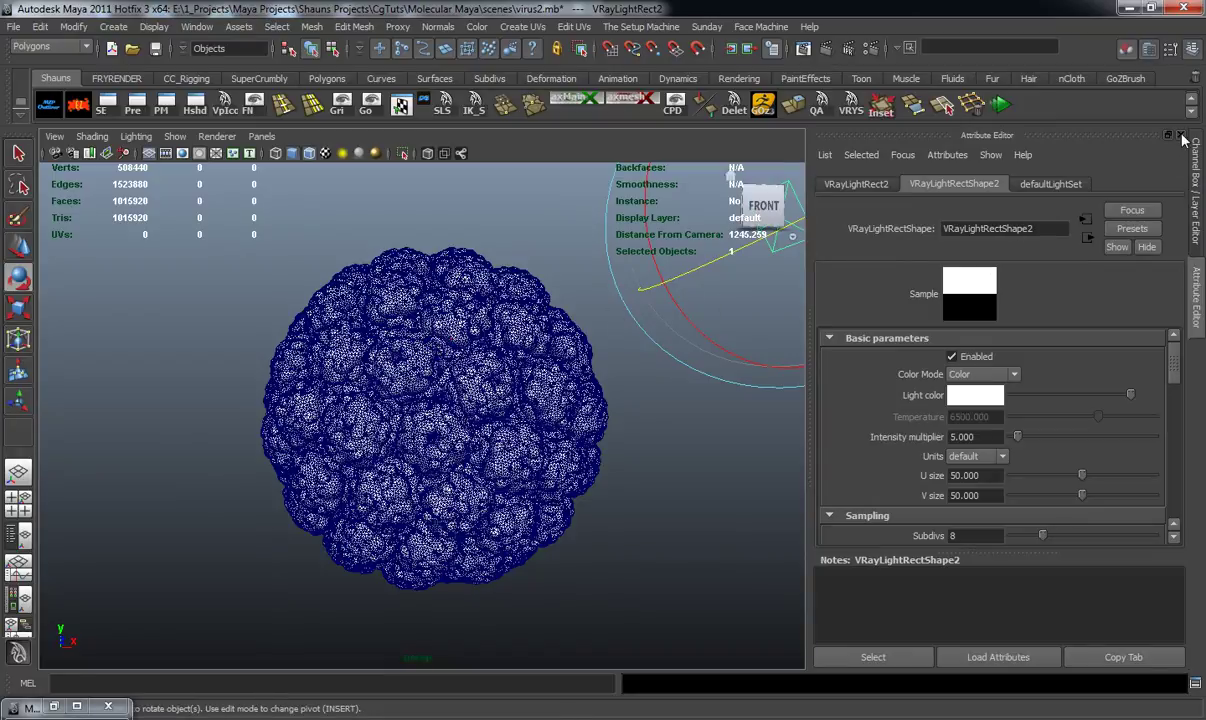
{"action": "key", "text": "ctrl+a"}
{"action": "left_click_drag", "start_coordinate": [580, 395], "coordinate": [584, 390], "text": "alt"}
{"action": "middle_click_drag", "start_coordinate": [584, 390], "coordinate": [581, 387], "text": "alt"}
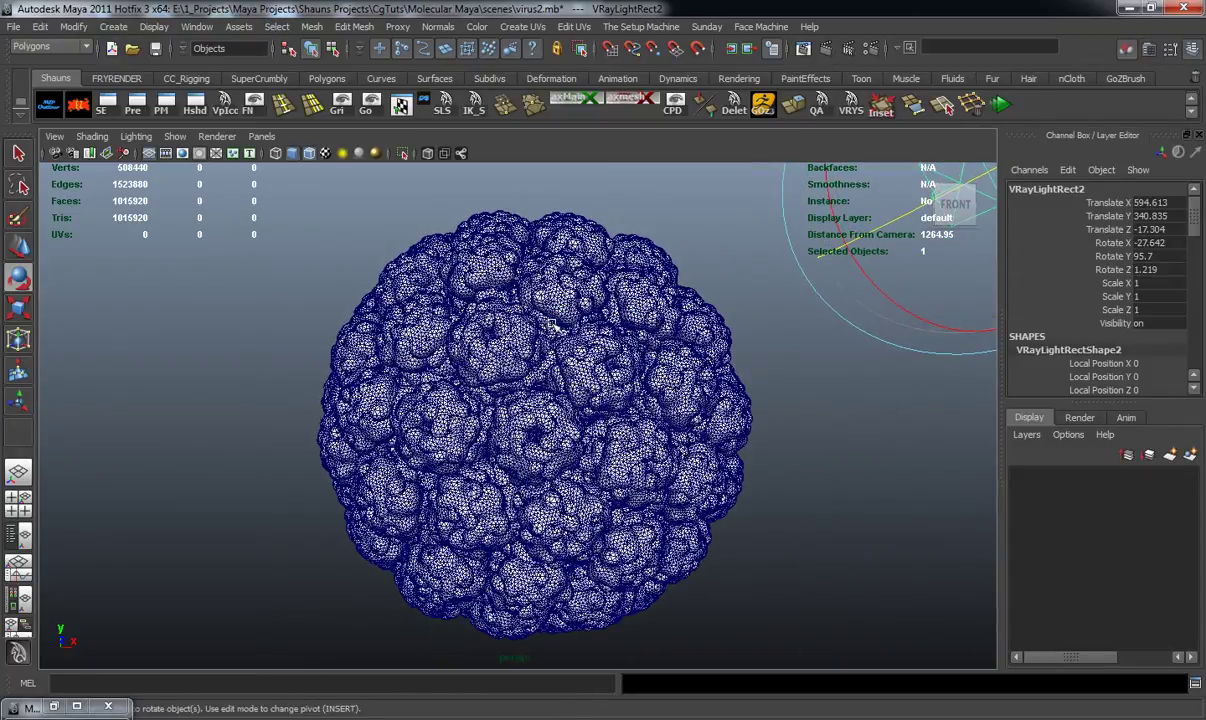
In the V-Ray render settings, set a custom resolution of 3250 by 1828 and turn off Maintain Width/Height Ratio.
{"action": "left_click", "coordinate": [873, 51]}
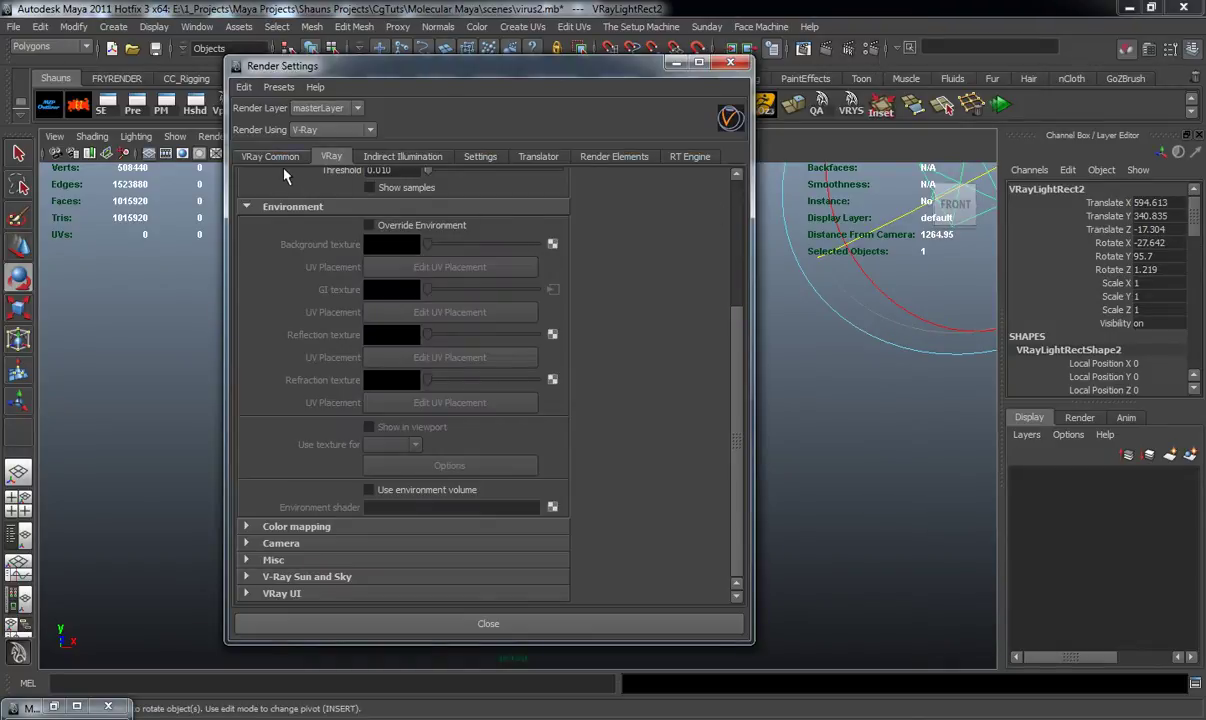
{"action": "left_click", "coordinate": [278, 157]}
{"action": "scroll", "coordinate": [401, 392], "scroll_direction": "down", "scroll_amount": 10}
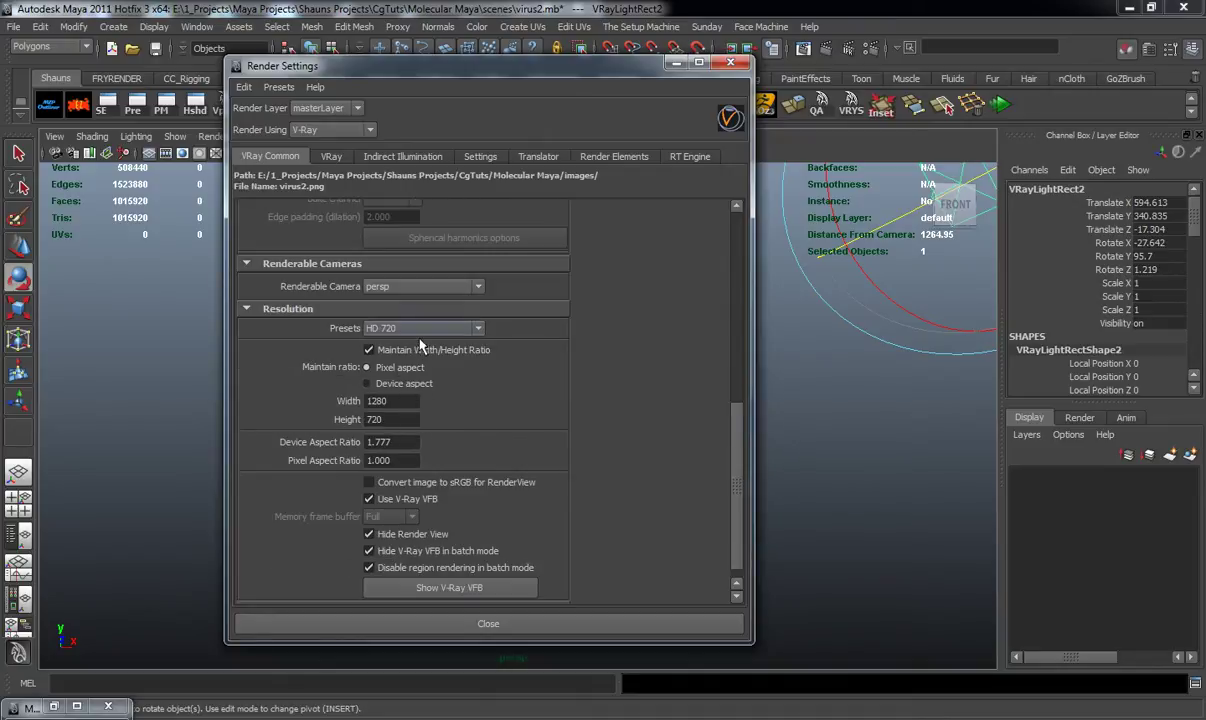
{"action": "left_click", "coordinate": [410, 328]}
{"action": "left_click", "coordinate": [408, 346]}
{"action": "left_click_drag", "start_coordinate": [399, 401], "coordinate": [333, 403]}
{"action": "key", "text": "Tab"}
{"action": "left_click", "coordinate": [369, 349]}
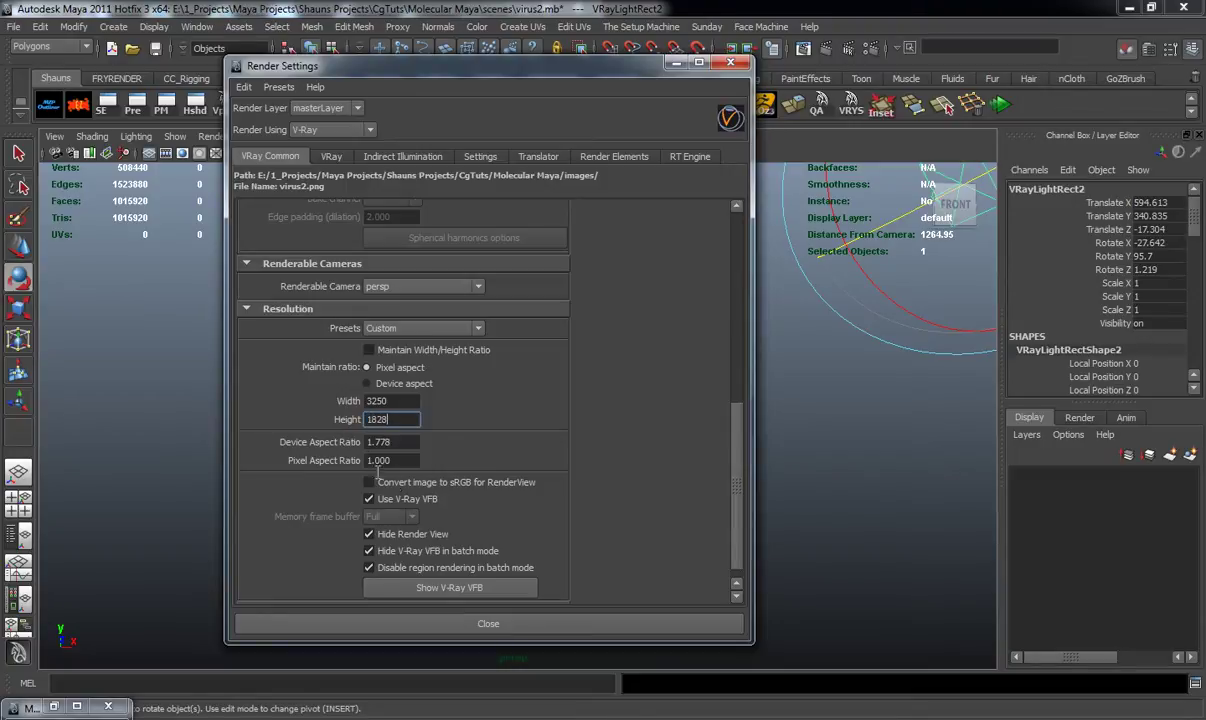
{"action": "scroll", "coordinate": [400, 490], "scroll_direction": "down", "scroll_amount": 1}
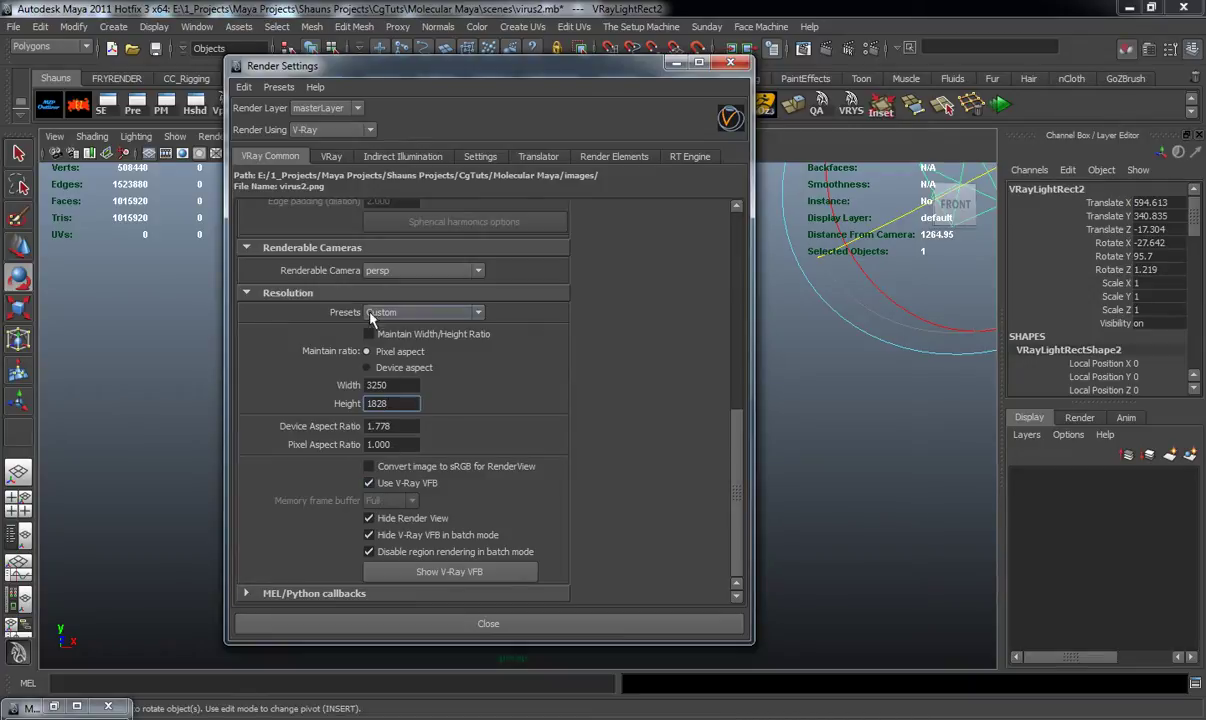
Set the antialiasing filter size to 4 and enable Override Environment in the V-Ray settings.
{"action": "left_click", "coordinate": [338, 160]}
{"action": "scroll", "coordinate": [400, 280], "scroll_direction": "up", "scroll_amount": 5}
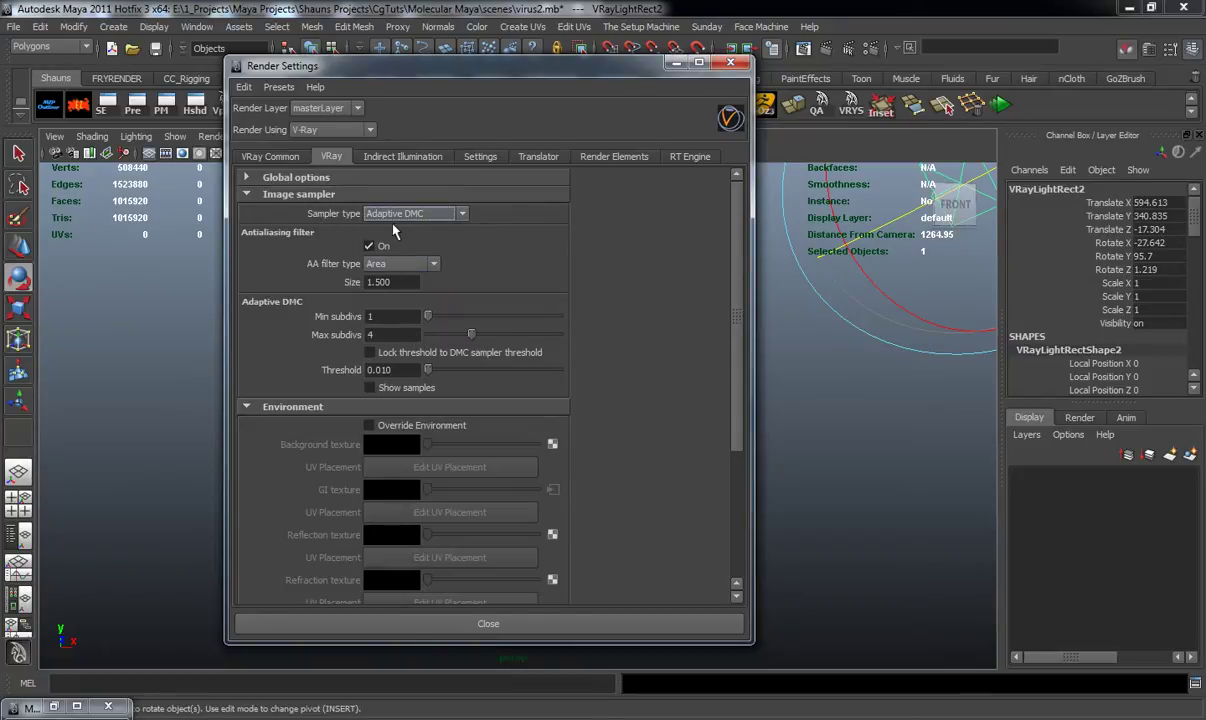
{"action": "double_click", "coordinate": [394, 283]}
{"action": "type", "text": "4"}
{"action": "scroll", "coordinate": [414, 388], "scroll_direction": "down", "scroll_amount": 3}
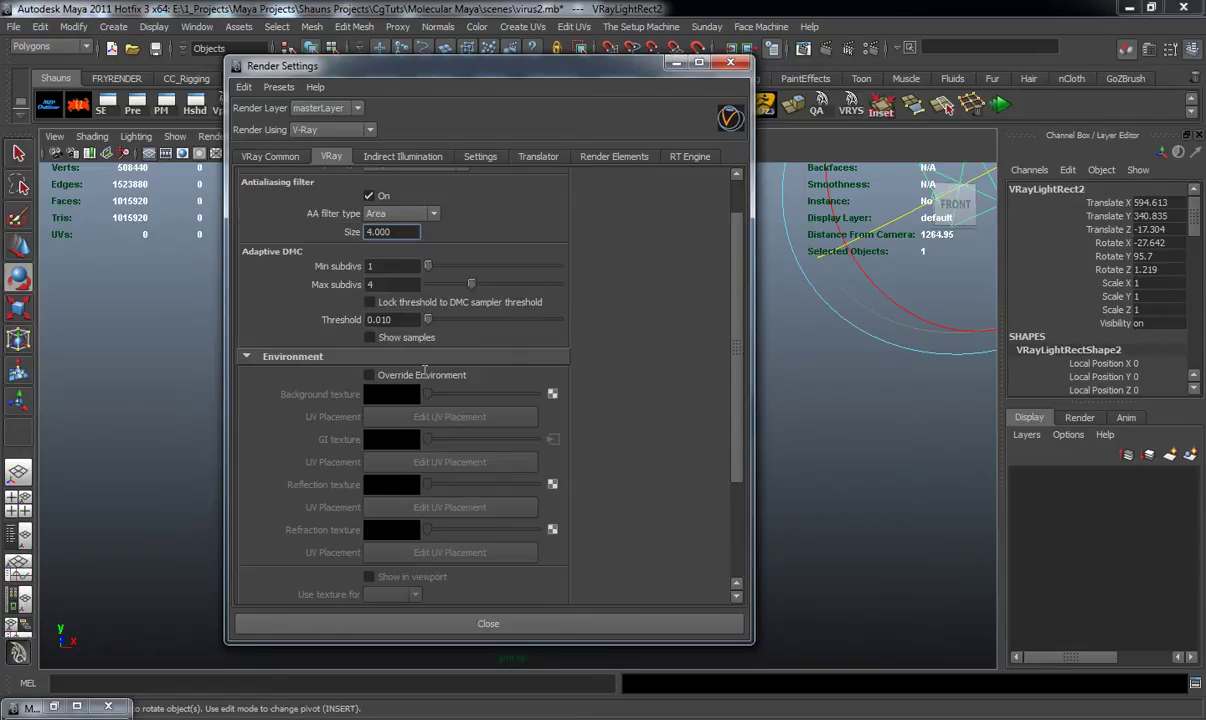
{"action": "left_click", "coordinate": [369, 325]}
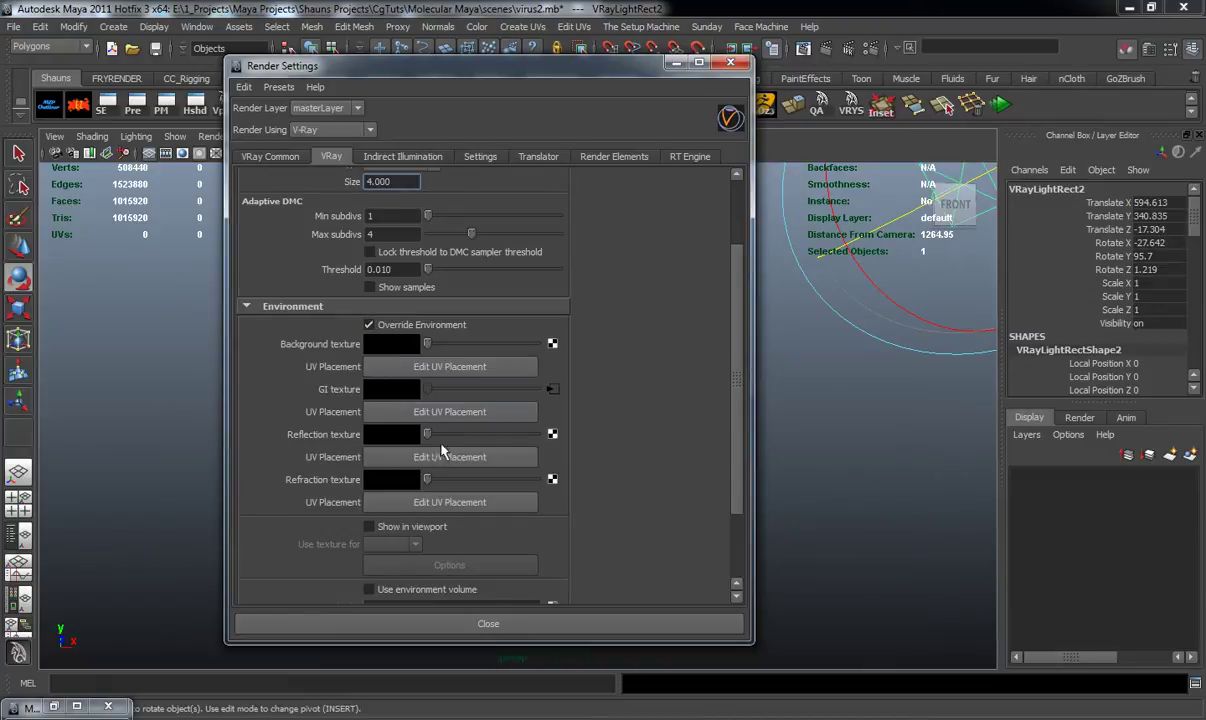
Set the GI texture's file filter type to Off and load studioG.jpg from the ShaunsDeskTop folder as its image.
{"action": "left_click", "coordinate": [553, 389]}
{"action": "left_click", "coordinate": [978, 358]}
{"action": "left_click", "coordinate": [960, 372]}
{"action": "left_click", "coordinate": [1131, 422]}
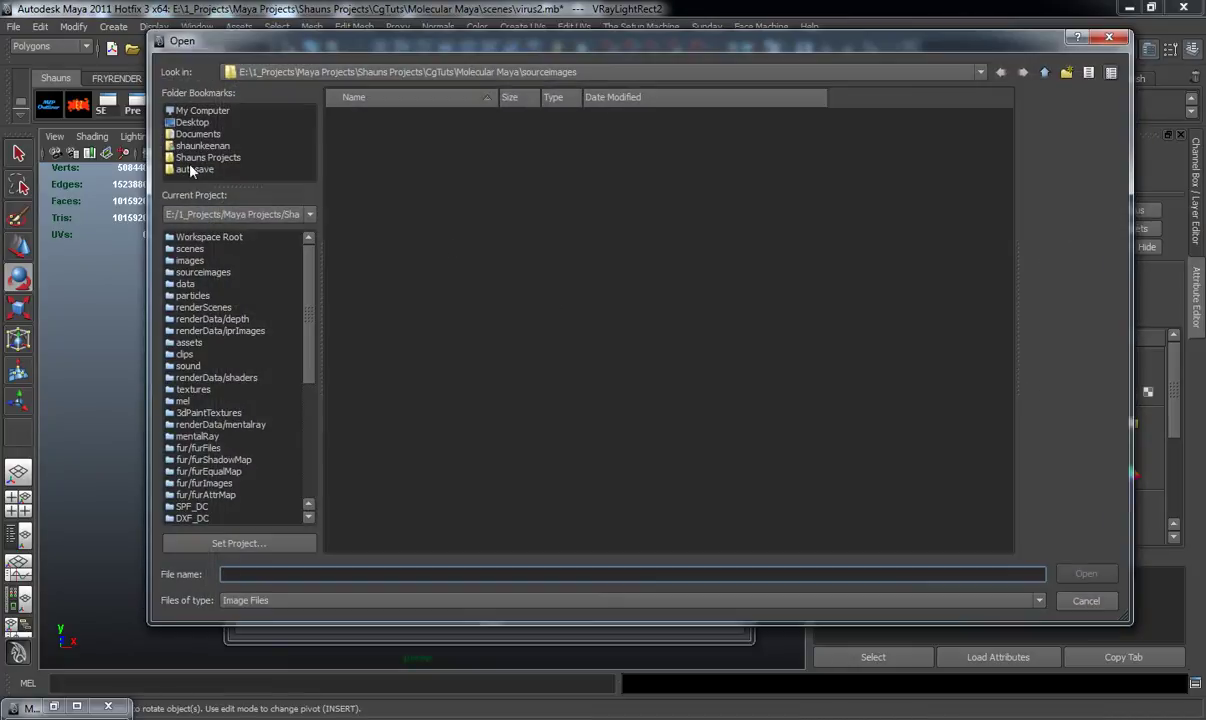
{"action": "left_click", "coordinate": [190, 121]}
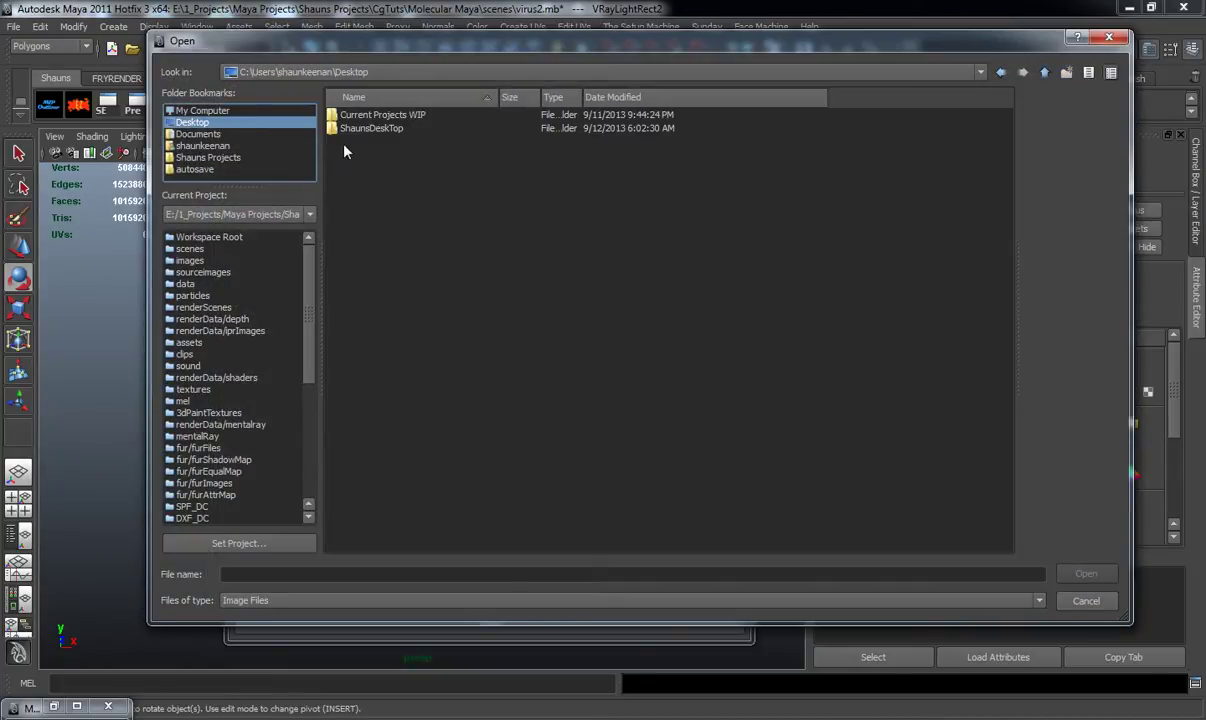
{"action": "double_click", "coordinate": [360, 235]}
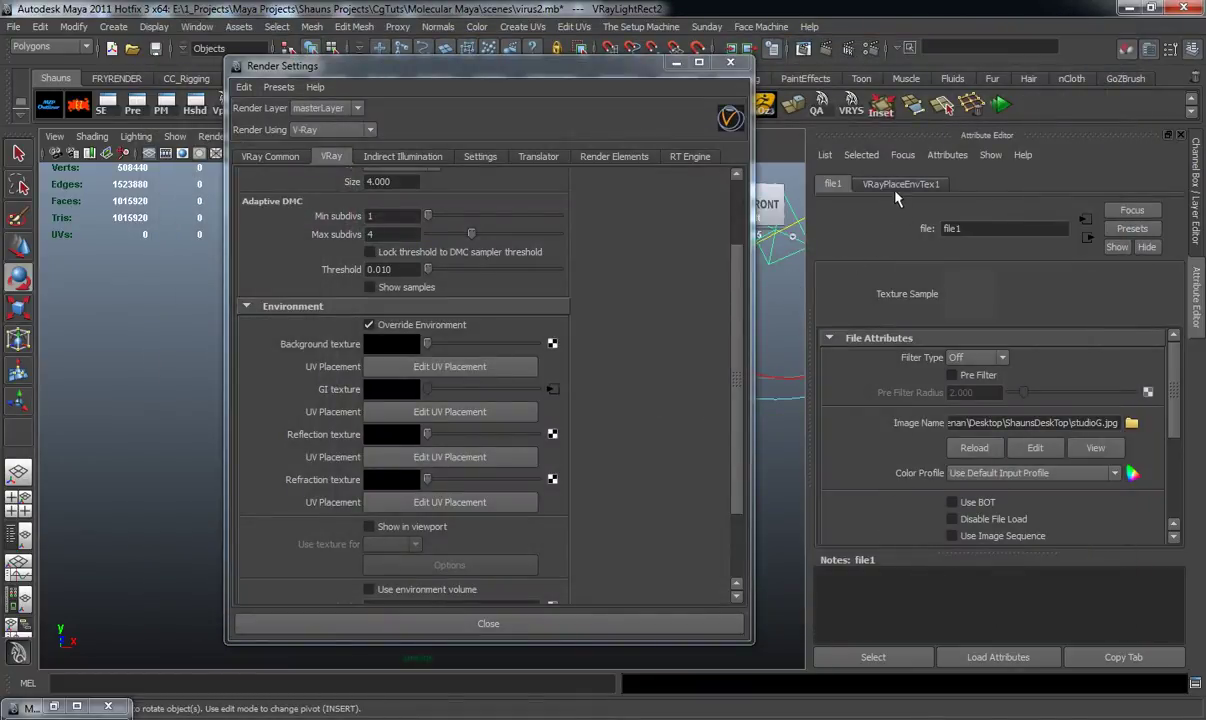
Turn on GI in the V-Ray indirect illumination settings.
{"action": "left_click", "coordinate": [404, 160]}
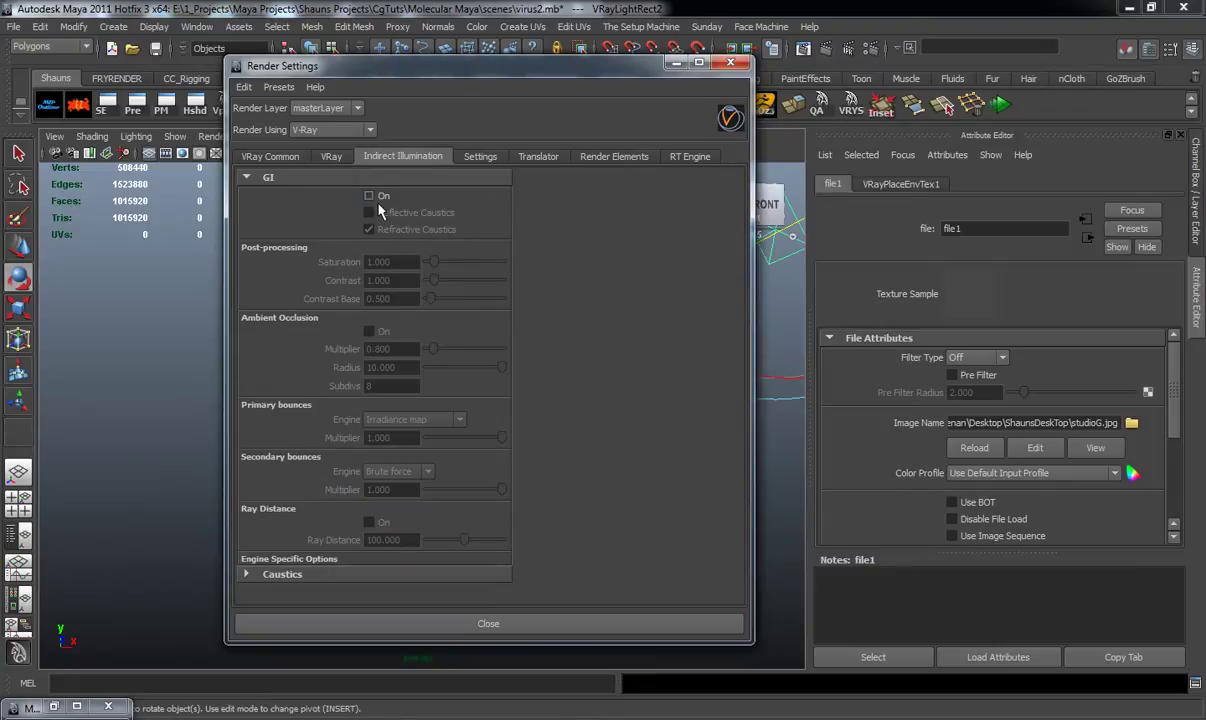
{"action": "left_click", "coordinate": [369, 196]}
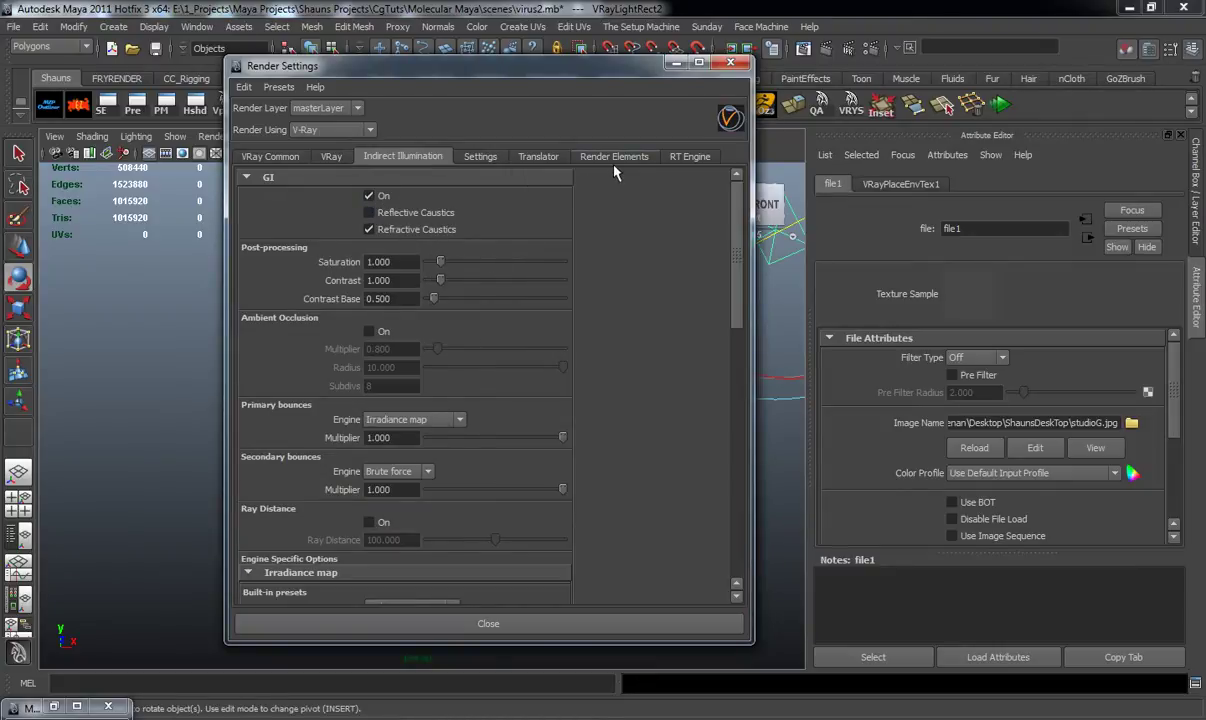
Add the Reflection, Refraction, Self Illumination, Specular, GI and Z-depth render elements and close the render settings.
{"action": "left_click", "coordinate": [582, 156]}
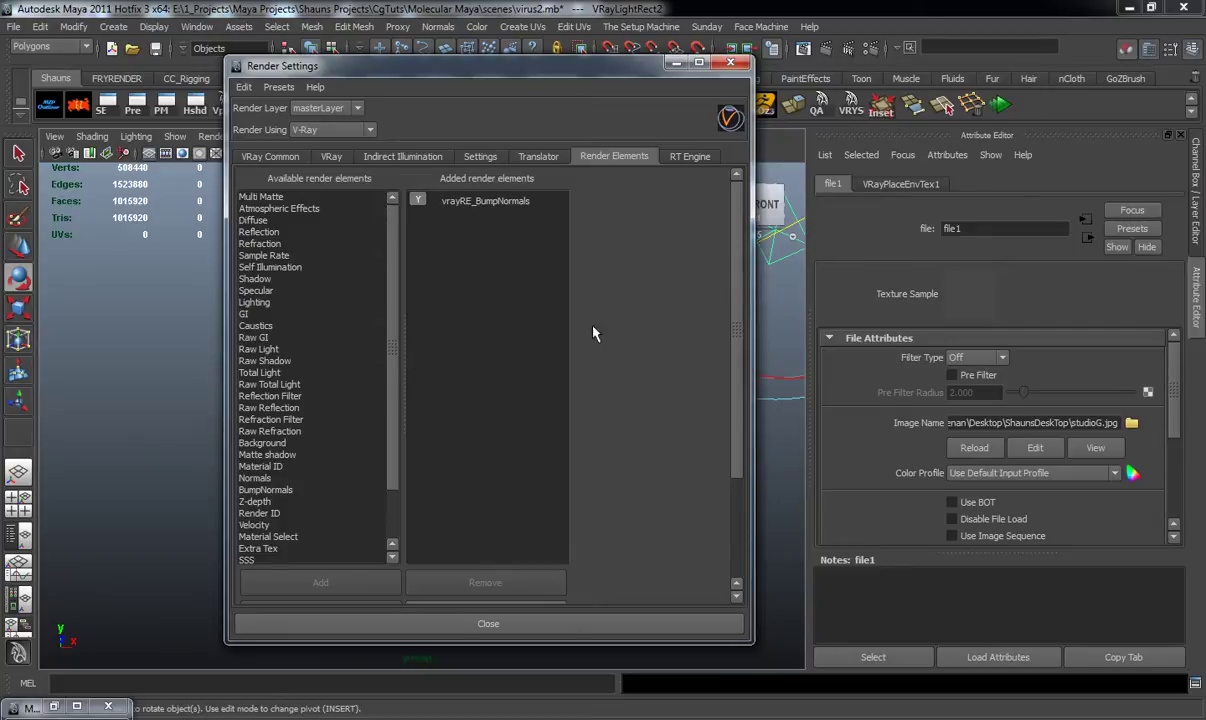
{"action": "left_click", "coordinate": [278, 247]}
{"action": "left_click", "coordinate": [264, 232], "text": "shift"}
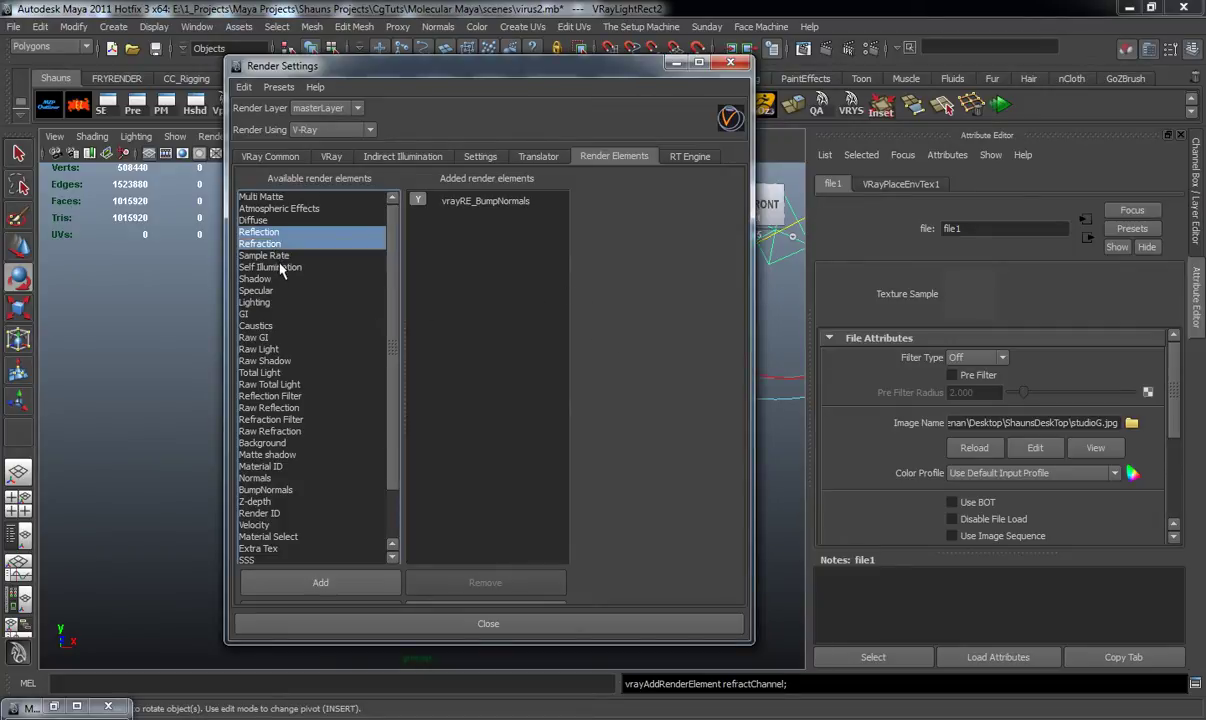
{"action": "left_click", "coordinate": [285, 267], "text": "ctrl"}
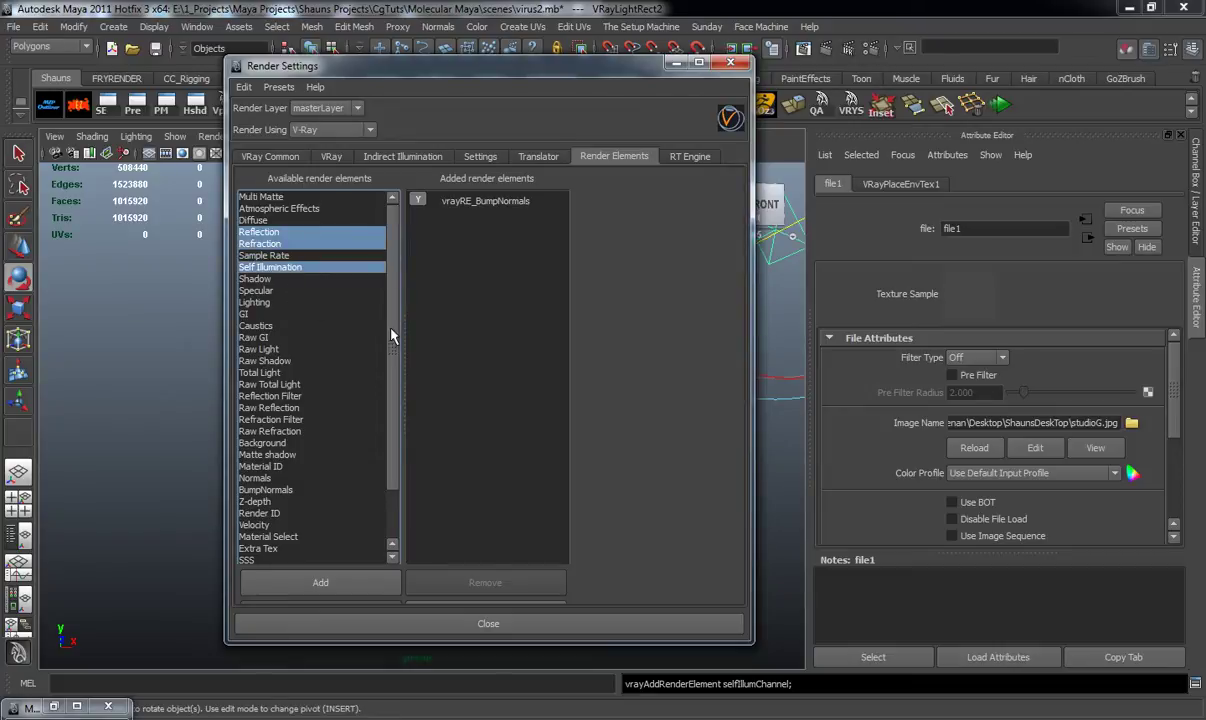
{"action": "scroll", "coordinate": [360, 340], "scroll_direction": "down", "scroll_amount": 2}
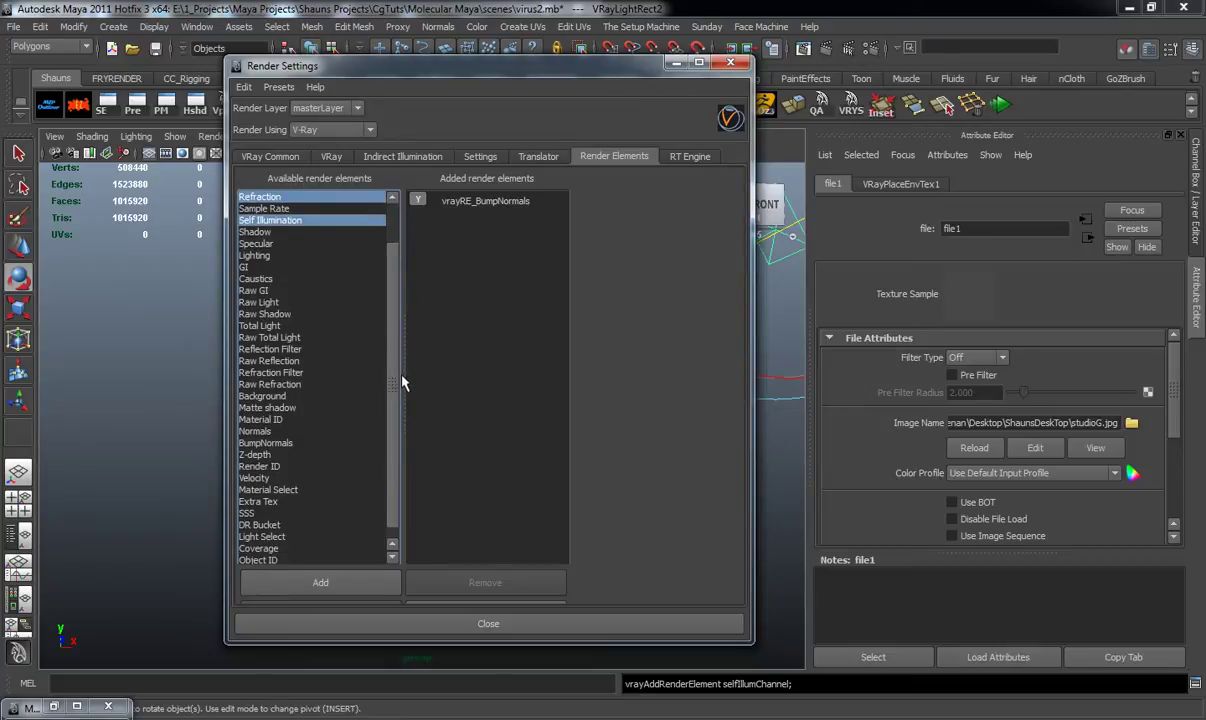
{"action": "left_click", "coordinate": [268, 246], "text": "ctrl"}
{"action": "left_click", "coordinate": [261, 270], "text": "ctrl"}
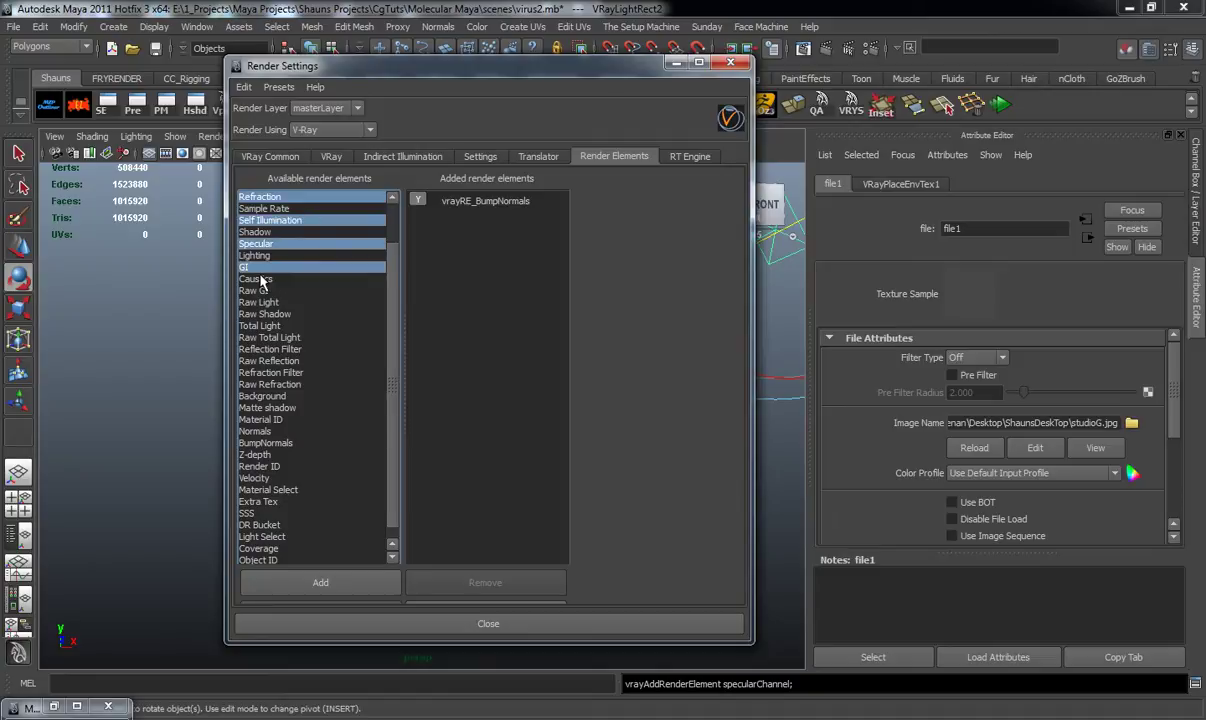
{"action": "scroll", "coordinate": [396, 300], "scroll_direction": "down", "scroll_amount": 1}
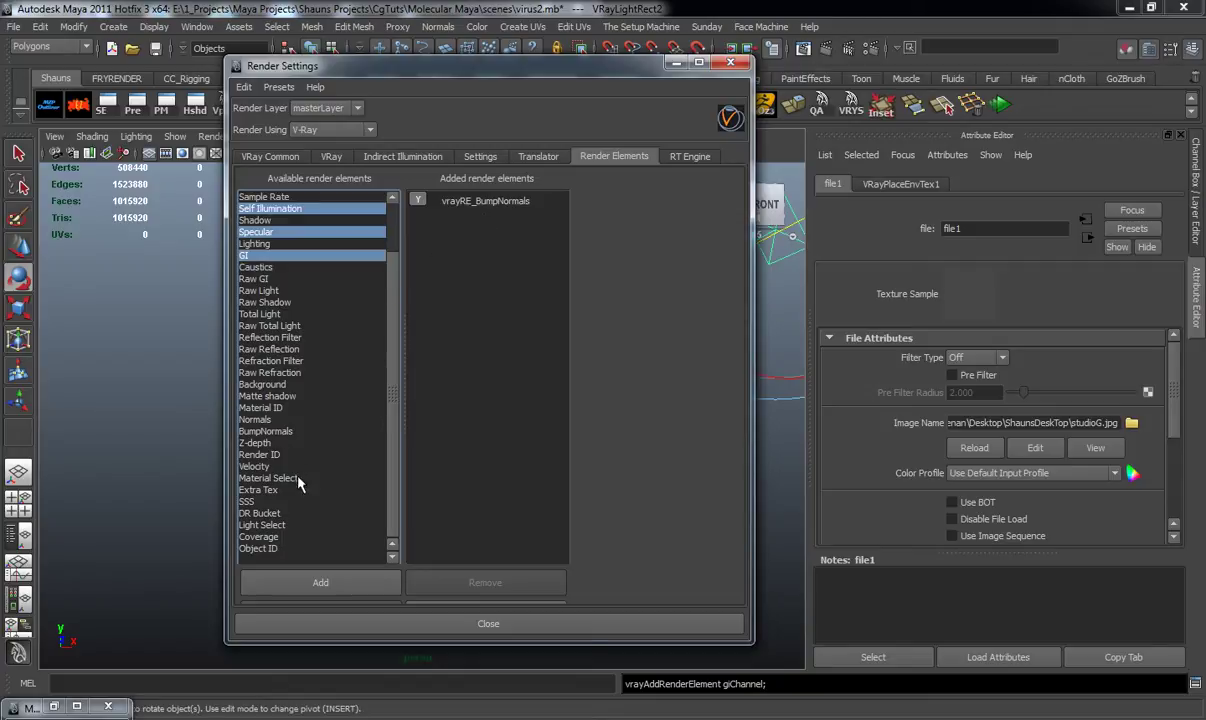
{"action": "left_click", "coordinate": [256, 442], "text": "ctrl"}
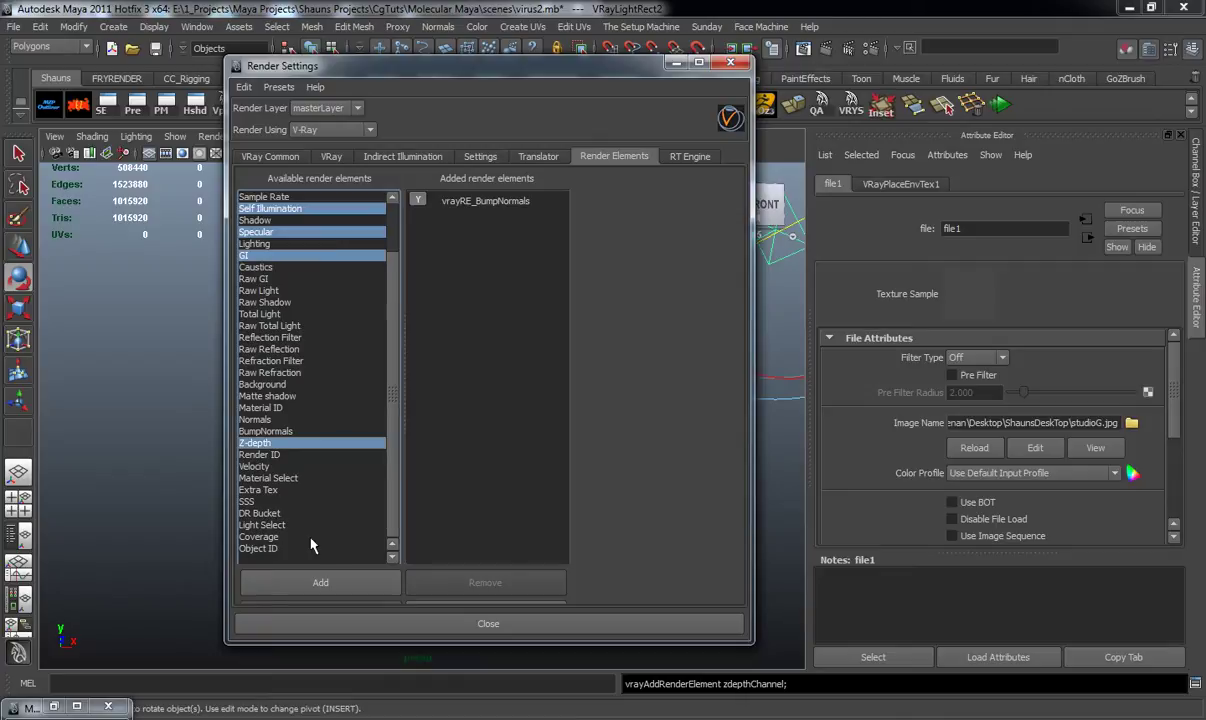
{"action": "left_click", "coordinate": [320, 584]}
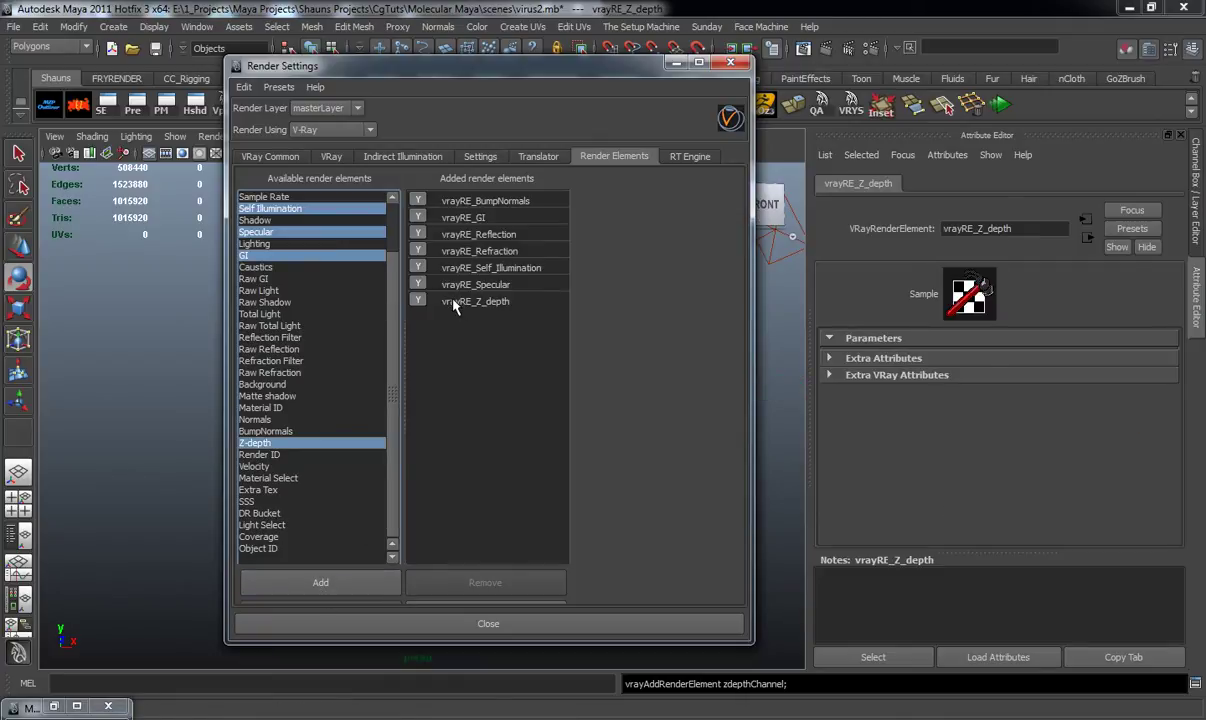
{"action": "left_click", "coordinate": [730, 63]}
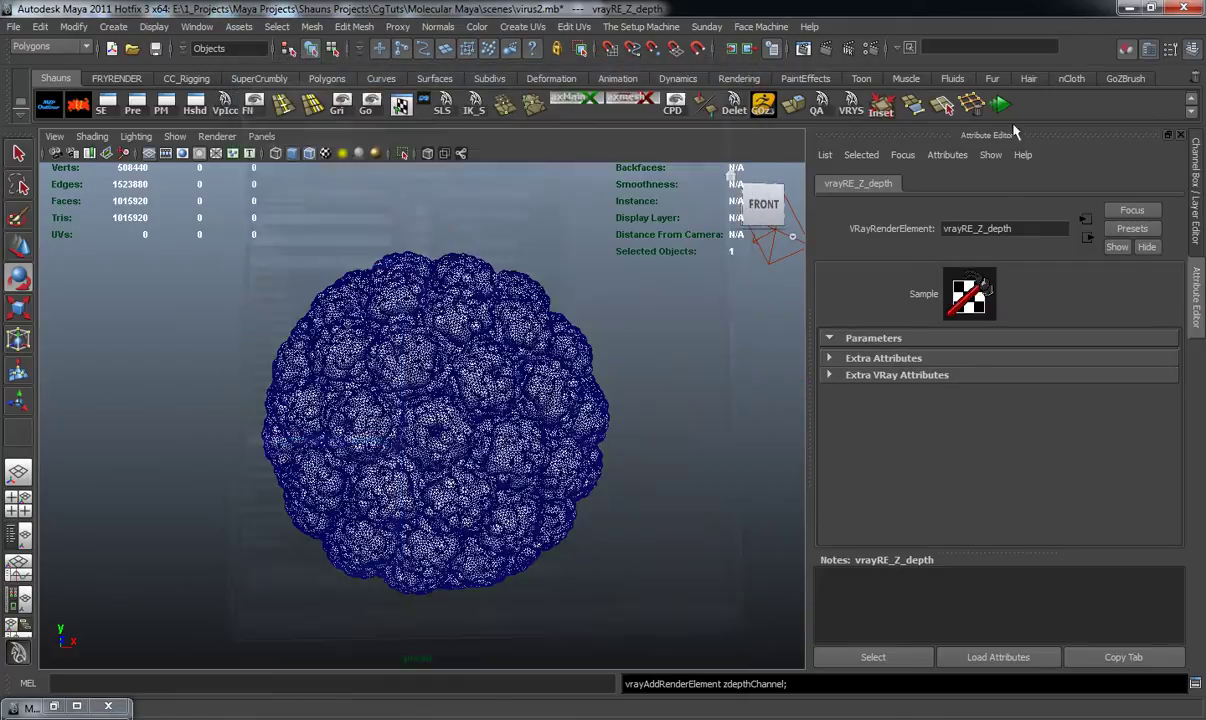
Show the render layers in place of the Attribute Editor and create a new render layer named amBOcc.
{"action": "left_click", "coordinate": [1181, 135]}
{"action": "left_click", "coordinate": [1089, 420]}
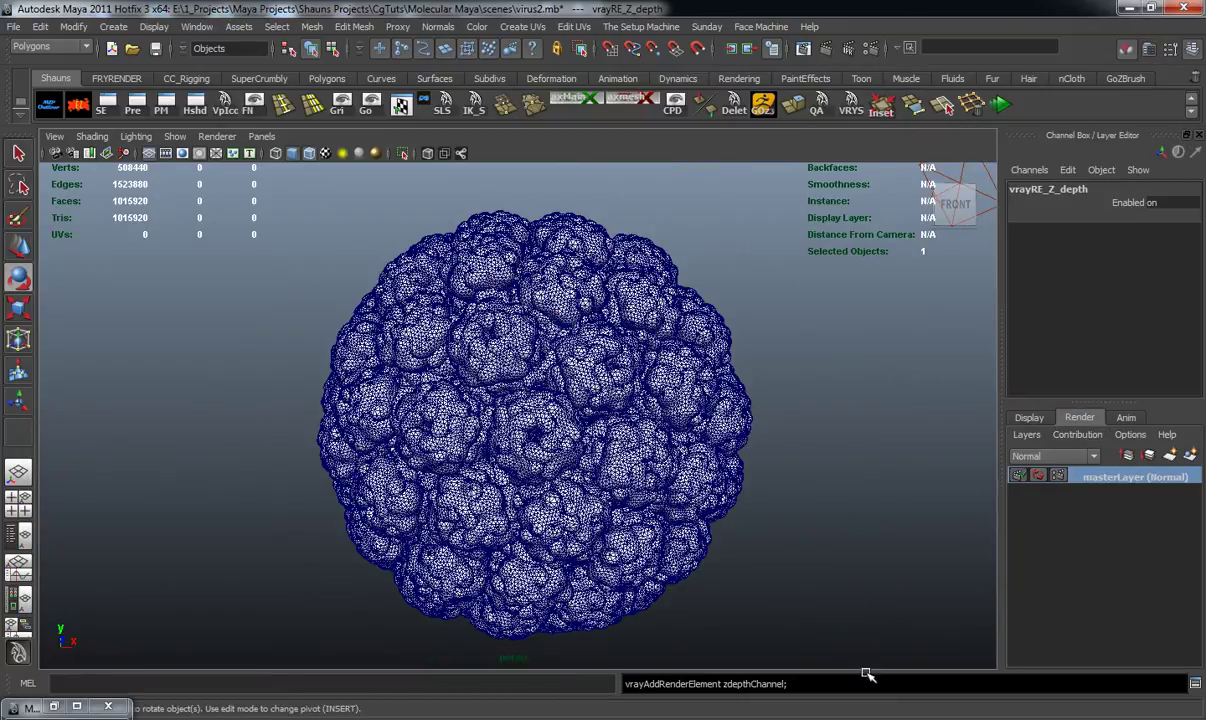
{"action": "left_click", "coordinate": [1189, 455]}
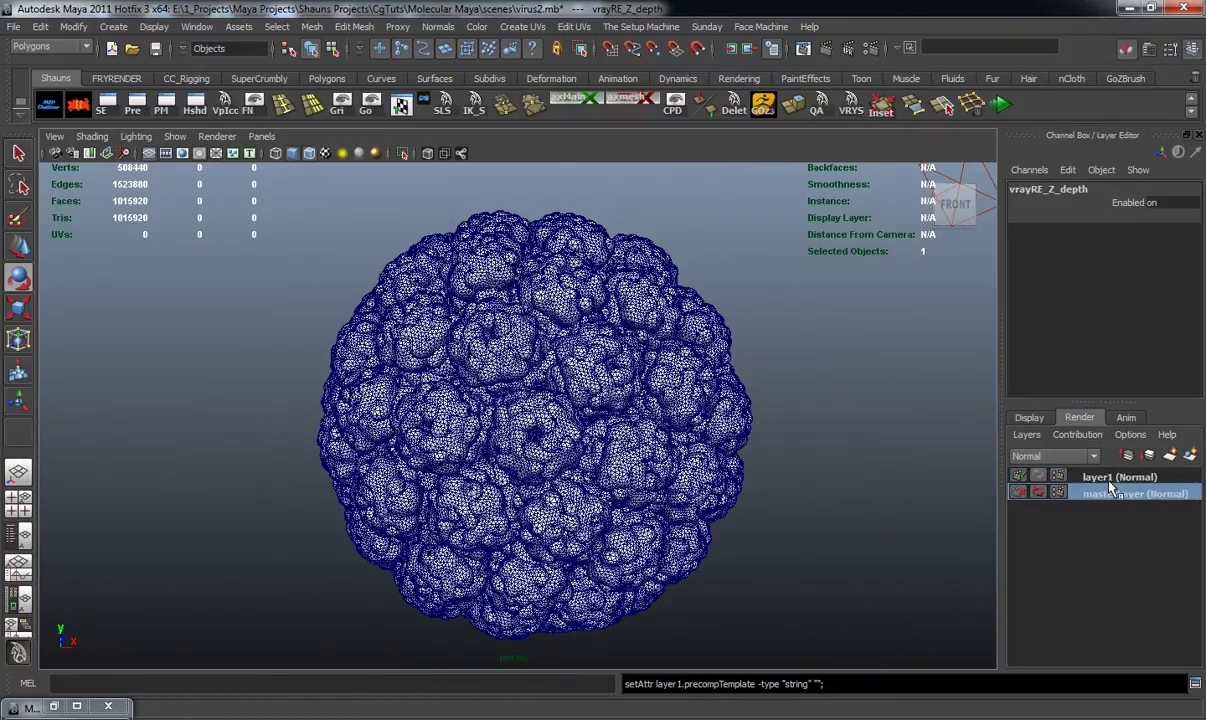
{"action": "double_click", "coordinate": [1110, 478]}
{"action": "type", "text": "amBOcc"}
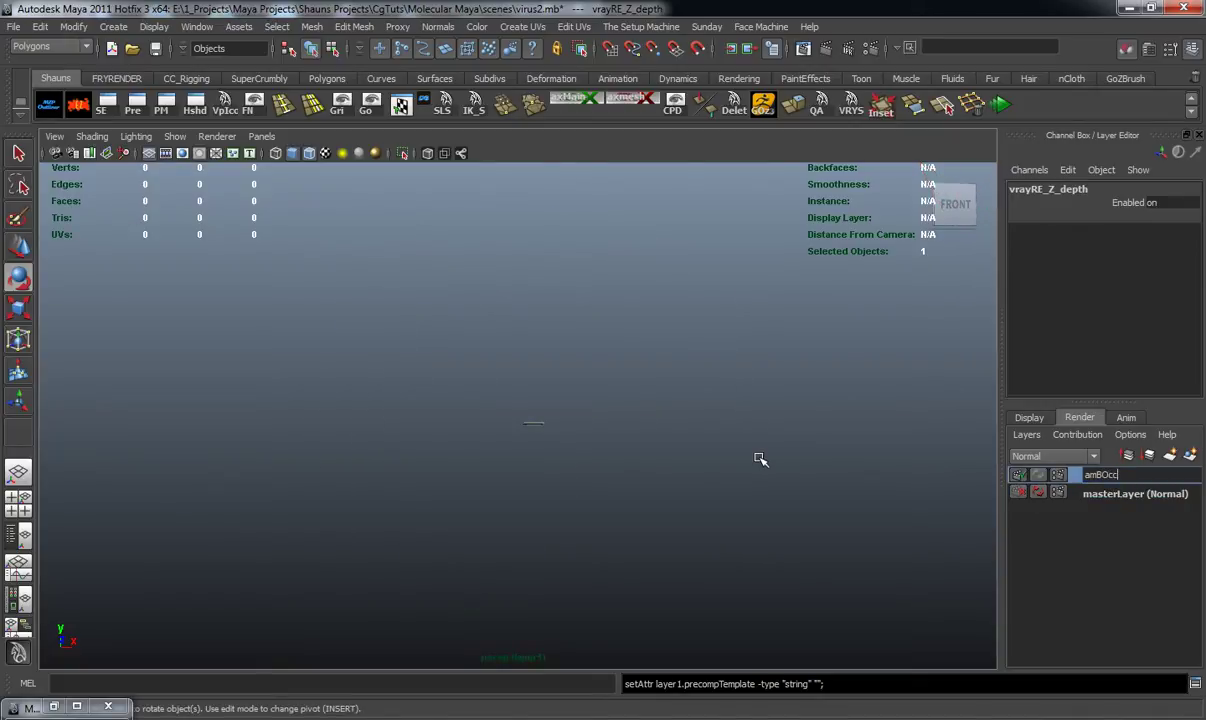
{"action": "key", "text": "Return"}
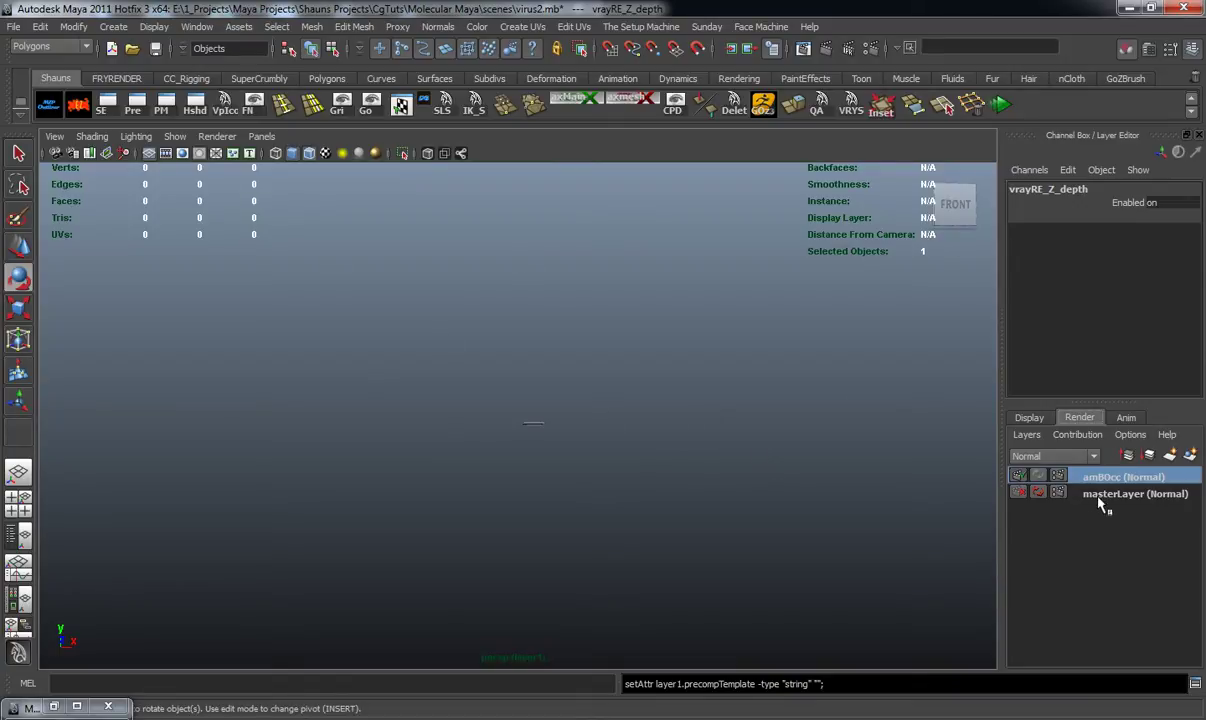
Select the whole virus model in masterLayer, add it to the amBOcc render layer, display that layer and clear the selection.
{"action": "left_click", "coordinate": [1042, 493]}
{"action": "left_click_drag", "start_coordinate": [272, 212], "coordinate": [835, 632]}
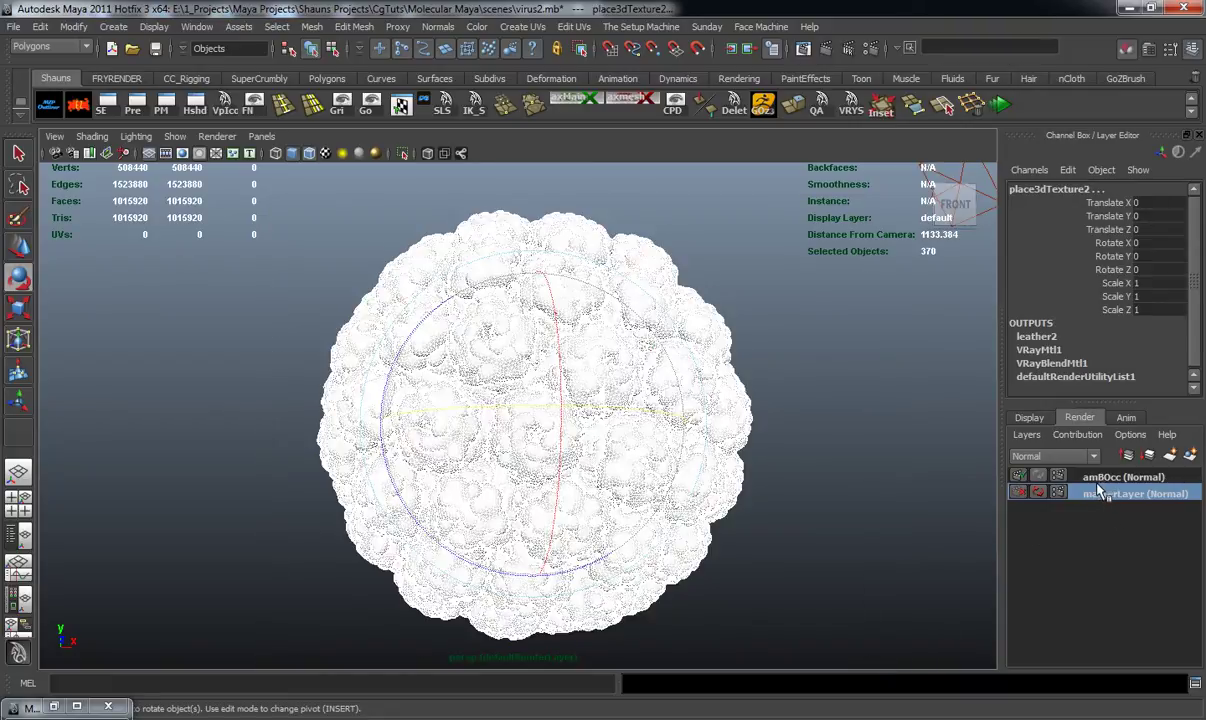
{"action": "right_click", "coordinate": [1040, 477]}
{"action": "left_click", "coordinate": [1104, 505]}
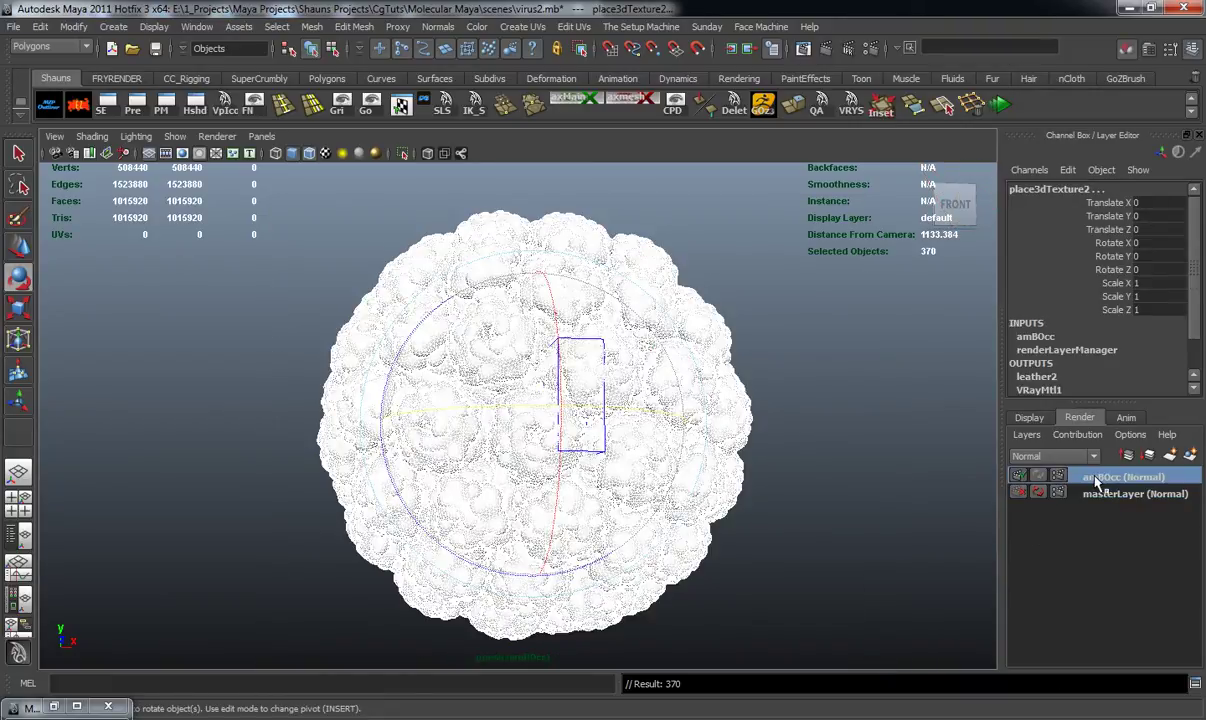
{"action": "left_click", "coordinate": [845, 485]}
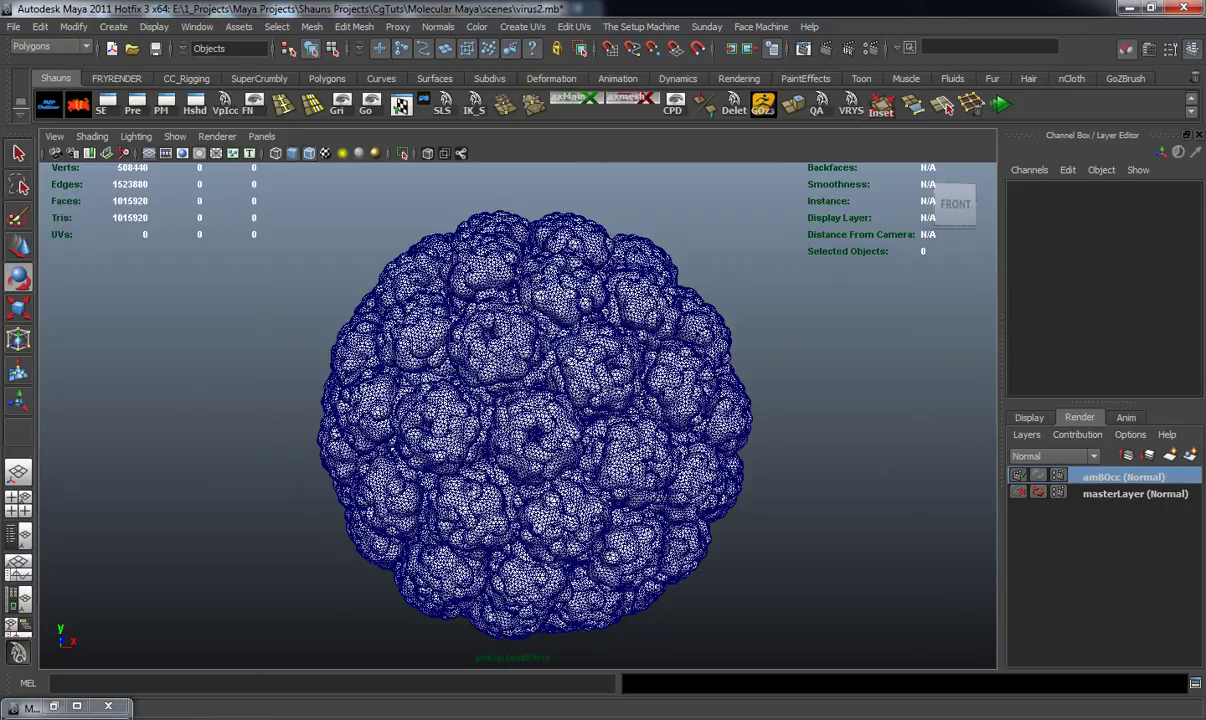
Find the VRay Dirt texture in the Hypershade by filtering for "dir" and create a node of it.
{"action": "left_click_drag", "start_coordinate": [1205, 205], "coordinate": [631, 115]}
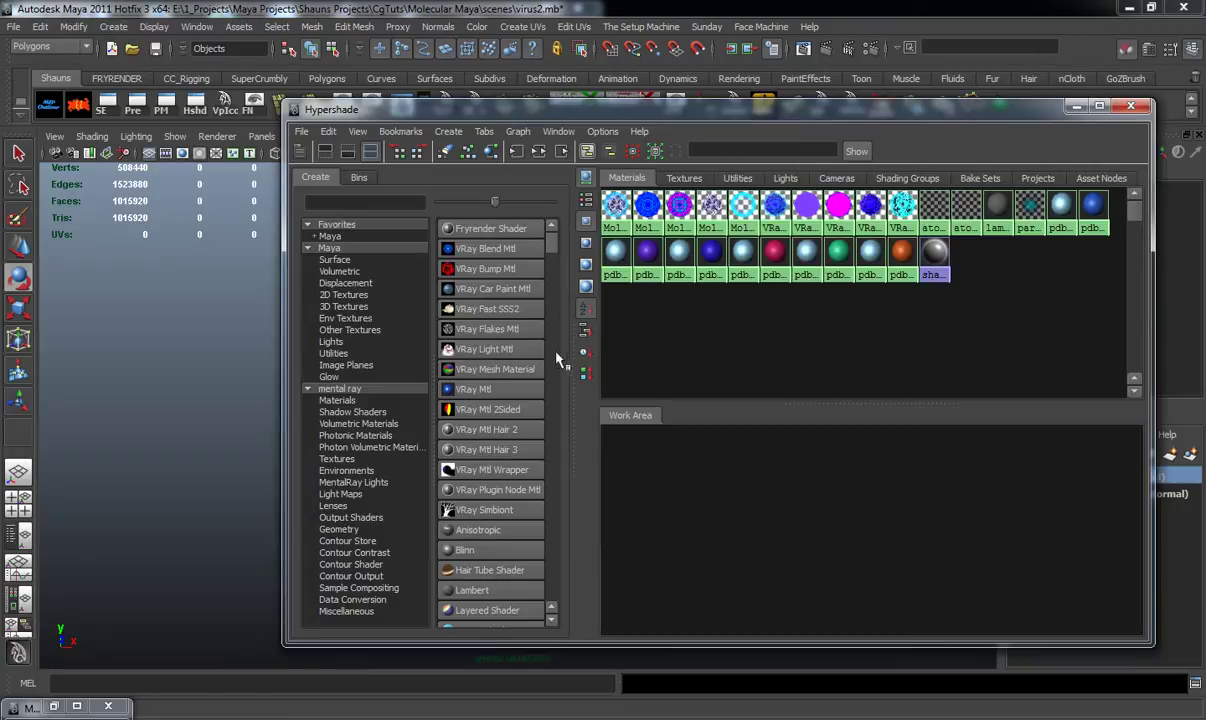
{"action": "left_click_drag", "start_coordinate": [566, 358], "coordinate": [655, 365]}
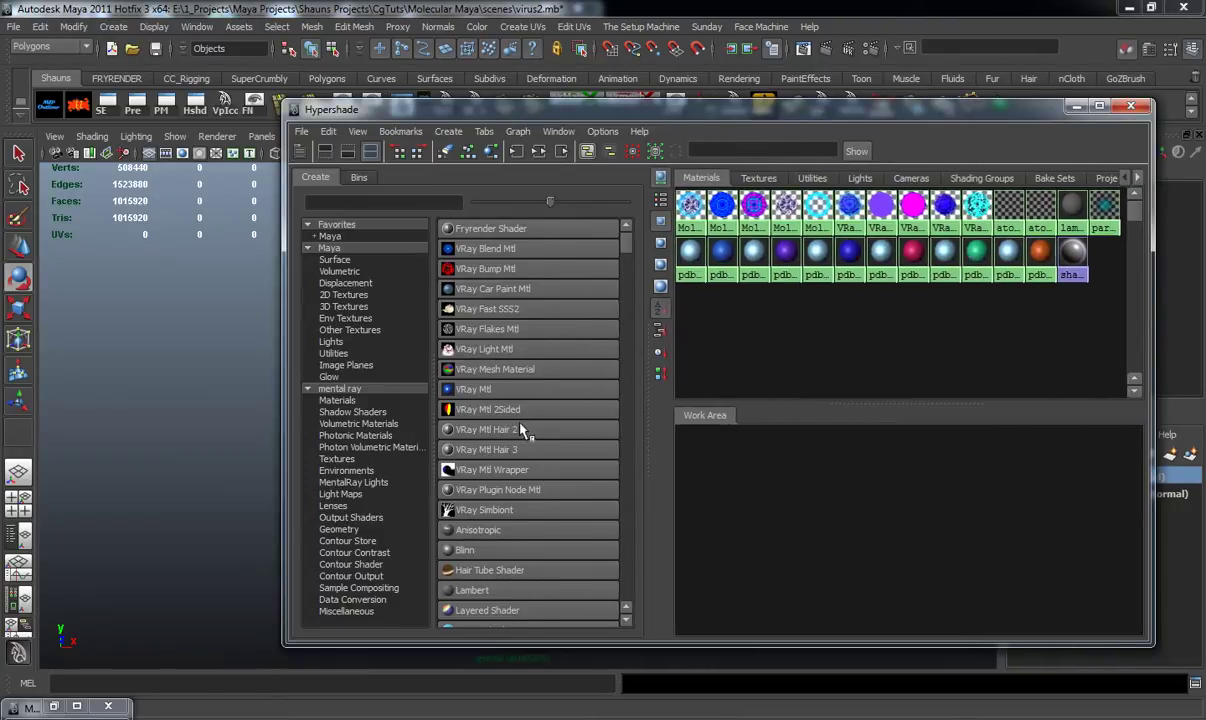
{"action": "left_click", "coordinate": [341, 203]}
{"action": "type", "text": "dir"}
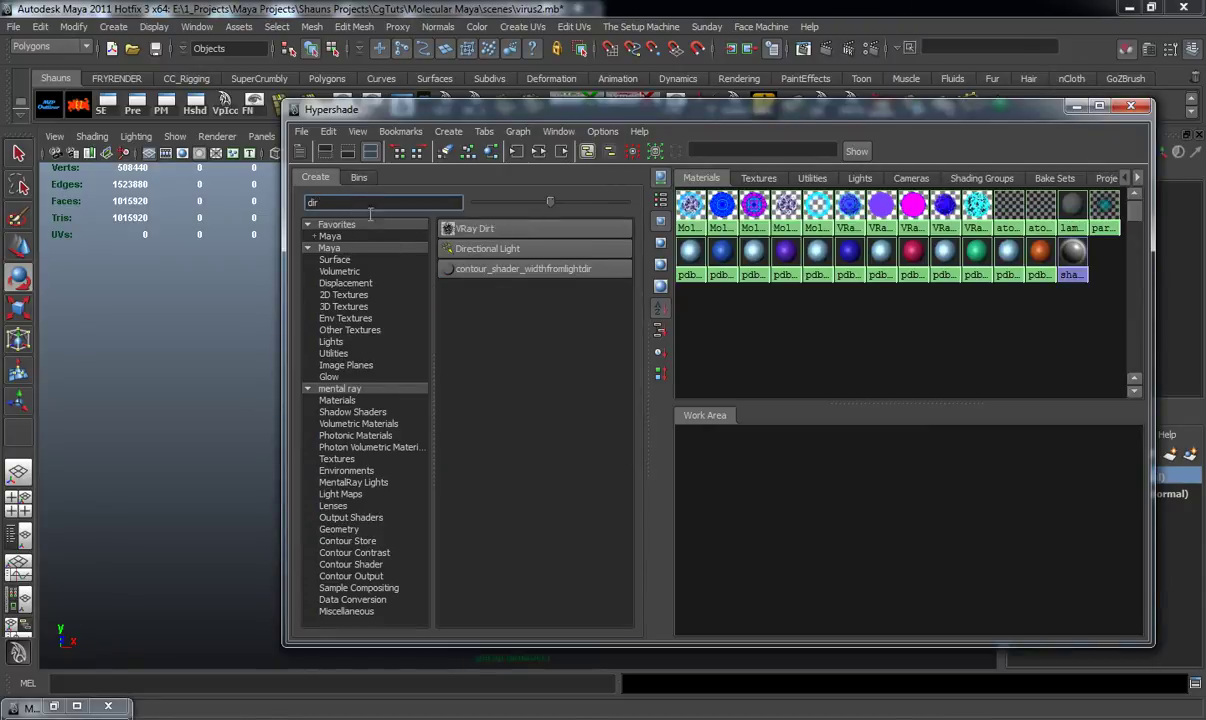
{"action": "left_click", "coordinate": [447, 229]}
{"action": "left_click_drag", "start_coordinate": [762, 487], "coordinate": [824, 506]}
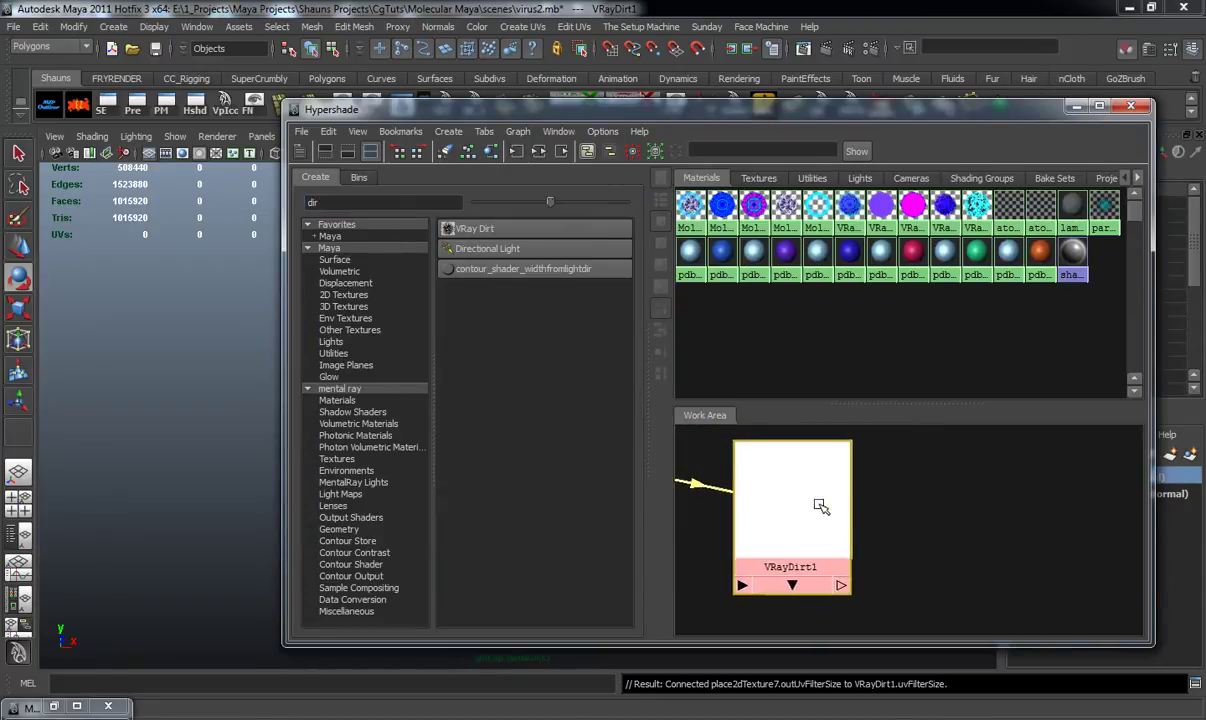
Lighten the VRay Dirt node's occluded color to a dark grey of about 0.248 and set its subdivs to 20.
{"action": "left_click_drag", "start_coordinate": [967, 107], "coordinate": [506, 104]}
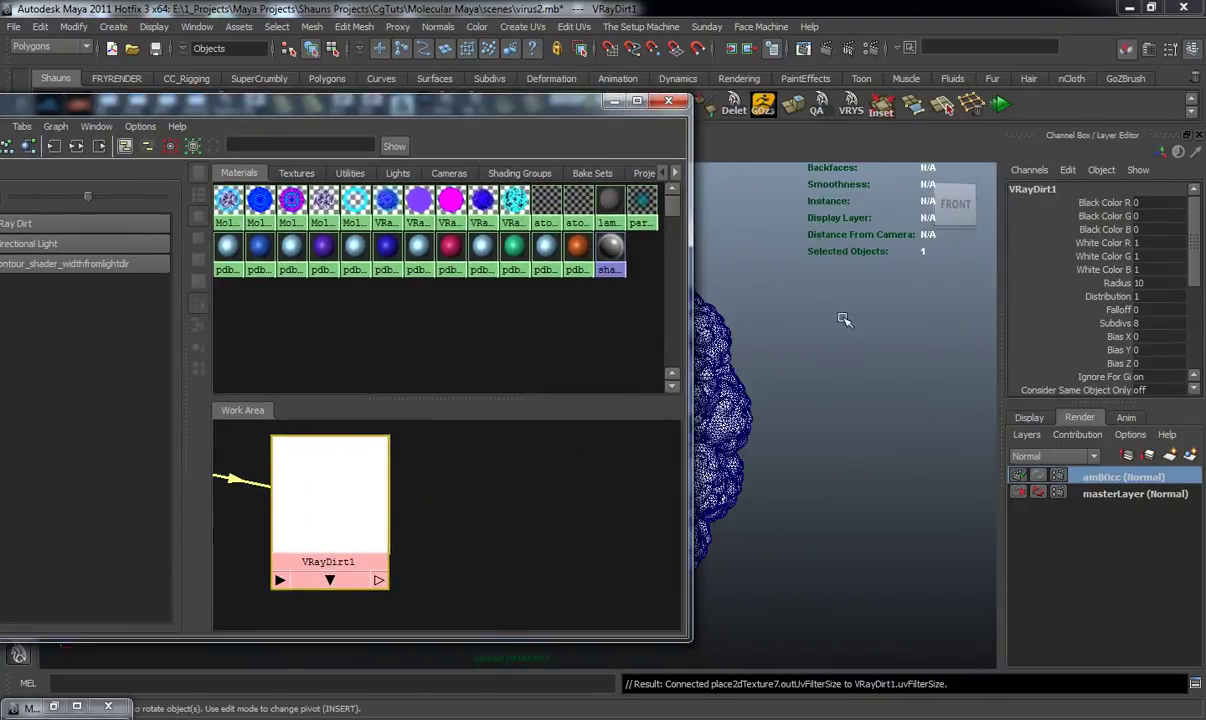
{"action": "key", "text": "ctrl+a"}
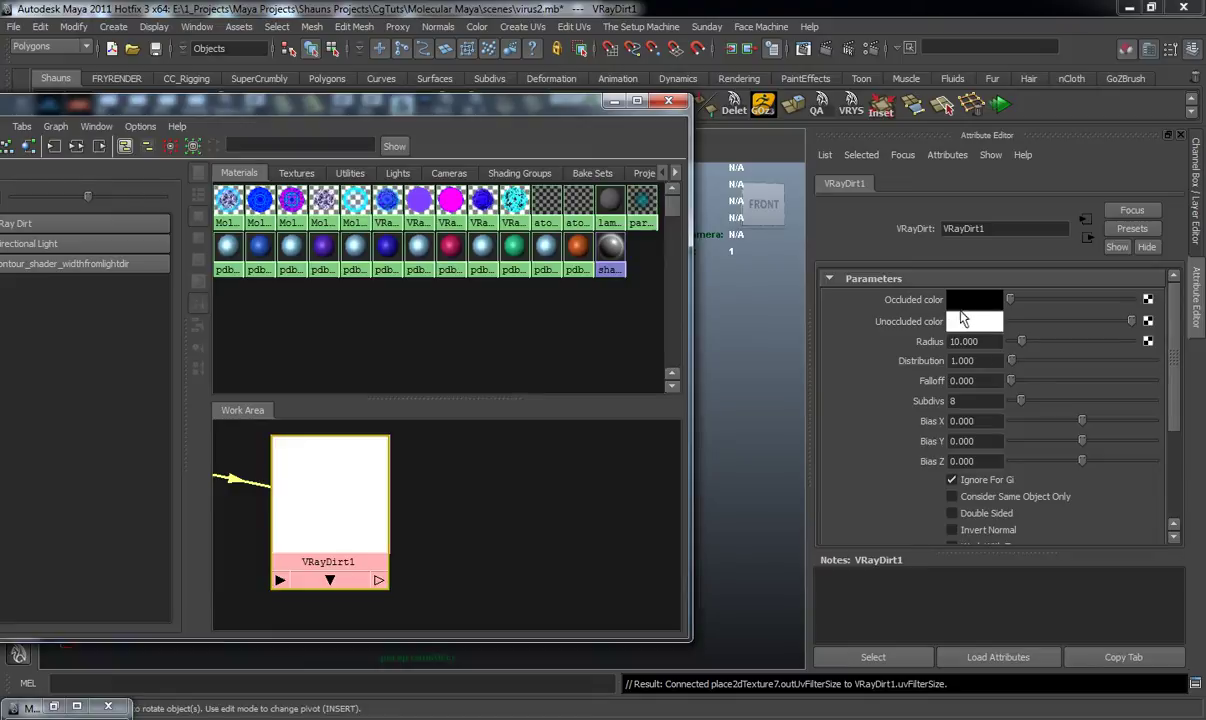
{"action": "left_click_drag", "start_coordinate": [1024, 312], "coordinate": [1054, 311]}
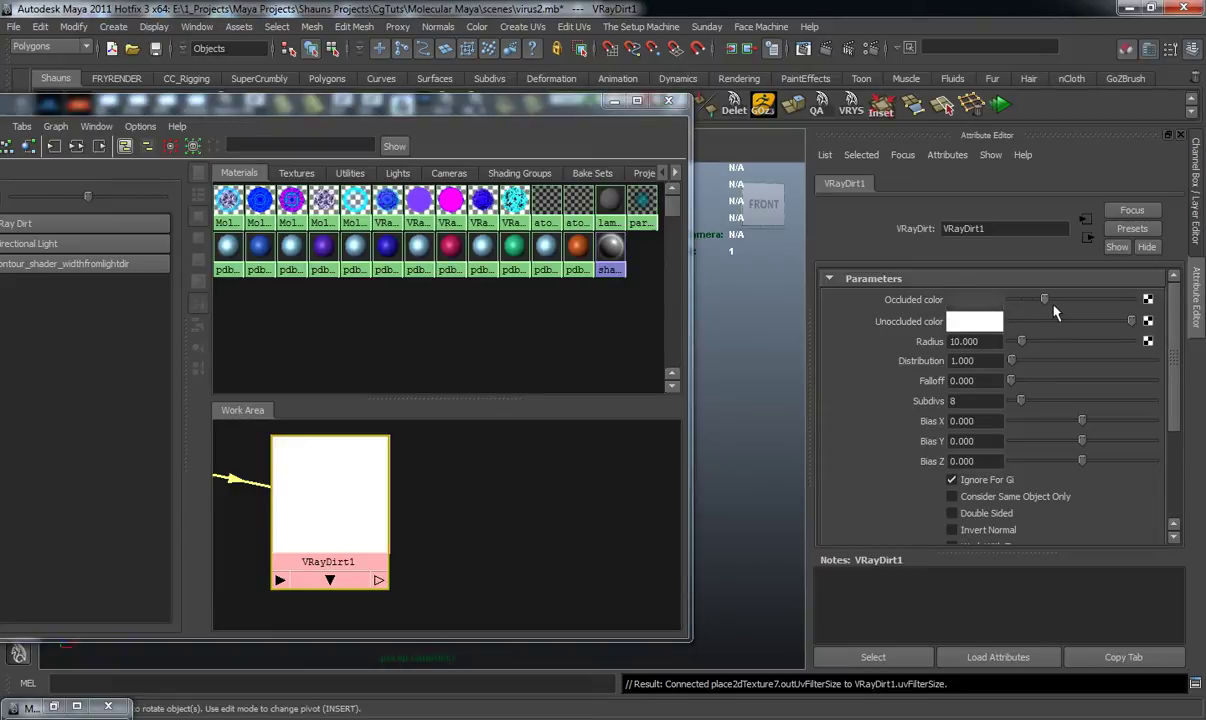
{"action": "left_click", "coordinate": [993, 405]}
{"action": "type", "text": "20"}
{"action": "key", "text": "Return"}
Assign the VRay Dirt texture to the whole virus model in the amBOcc layer, close the Hypershade and switch back to masterLayer.
{"action": "left_click_drag", "start_coordinate": [566, 105], "coordinate": [293, 118]}
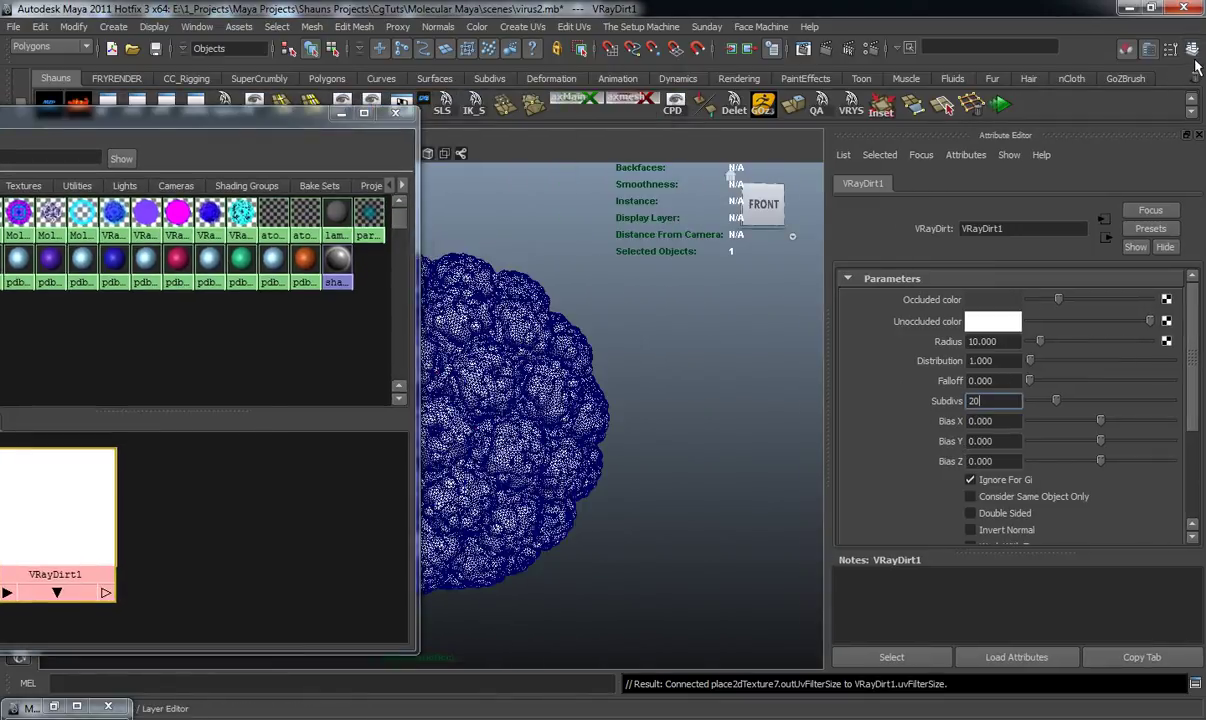
{"action": "key", "text": "ctrl+a"}
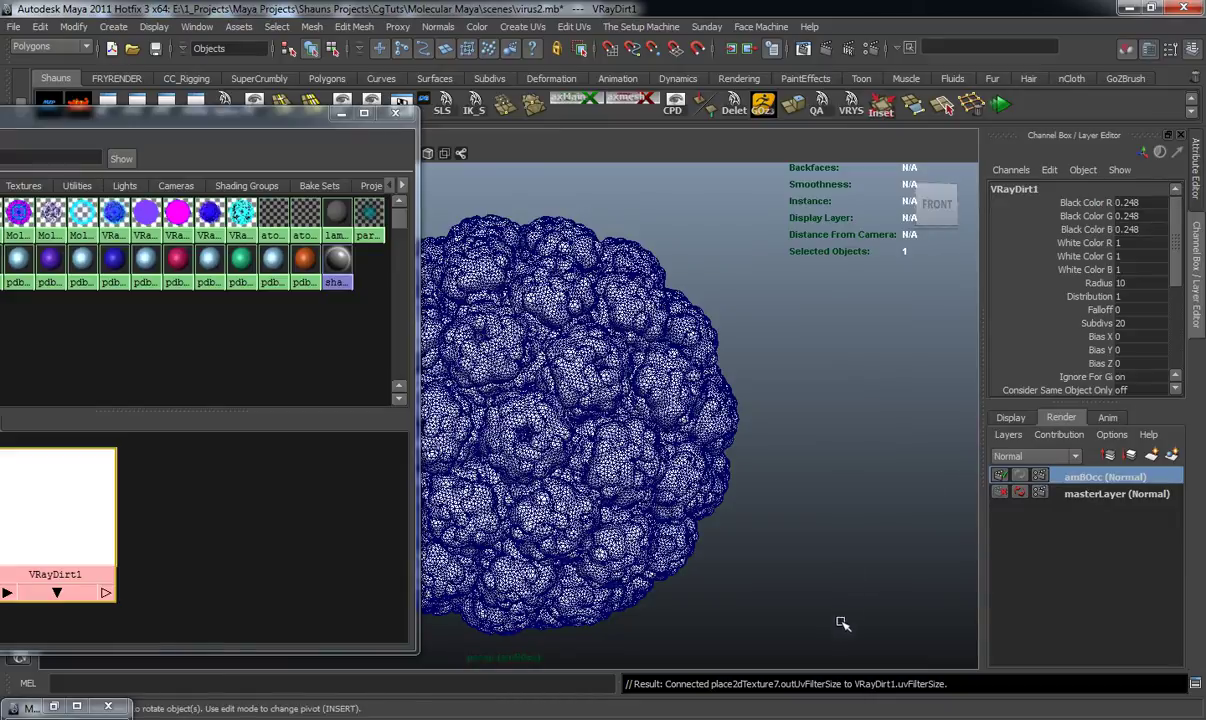
{"action": "left_click_drag", "start_coordinate": [826, 655], "coordinate": [293, 177]}
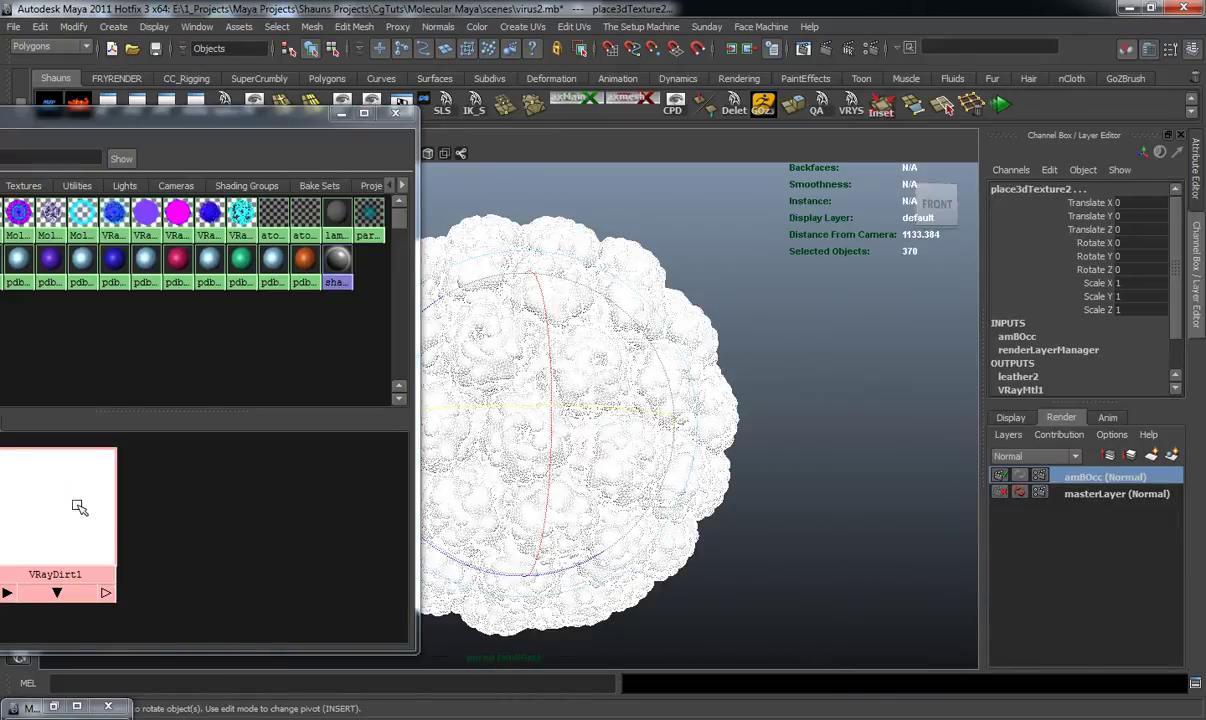
{"action": "right_click_drag", "start_coordinate": [130, 494], "coordinate": [106, 458]}
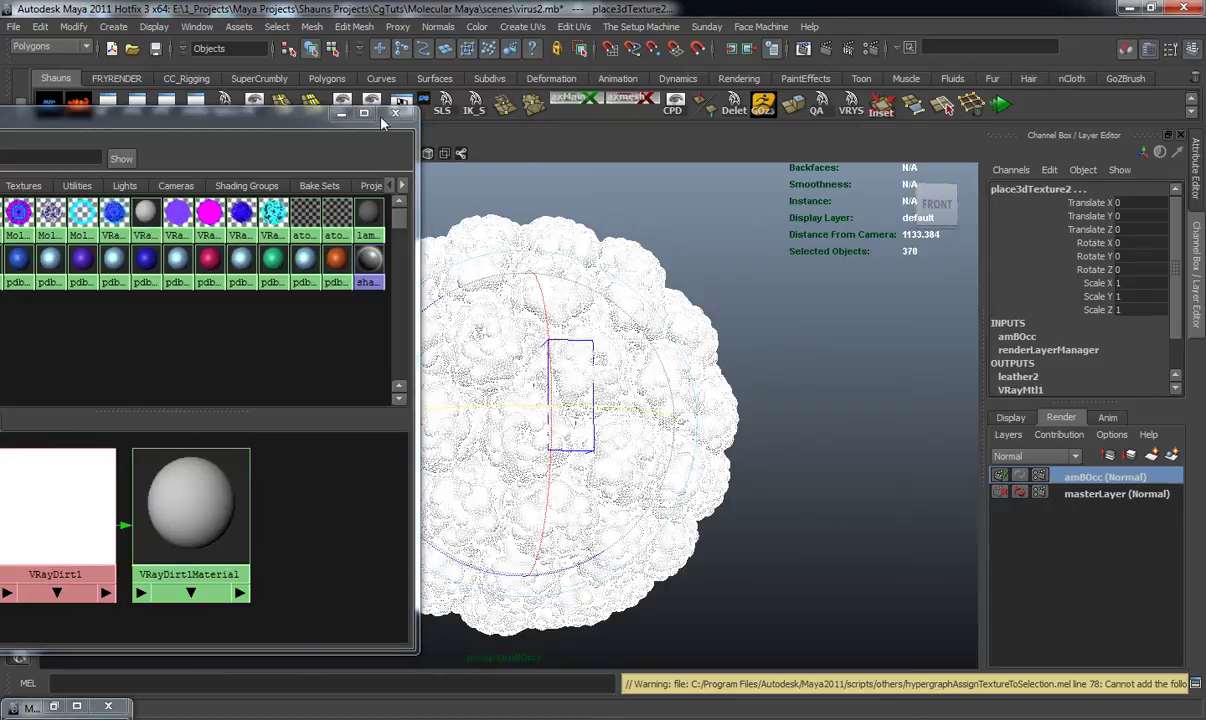
{"action": "left_click", "coordinate": [847, 378]}
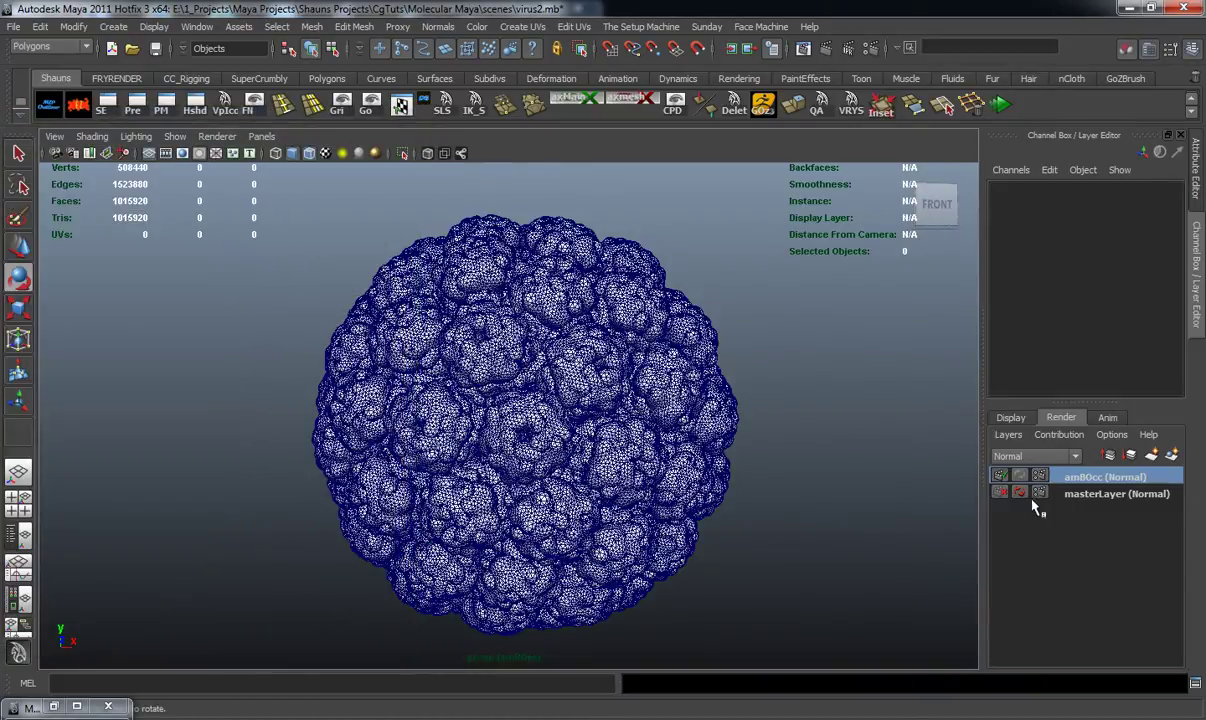
{"action": "left_click", "coordinate": [1045, 494]}
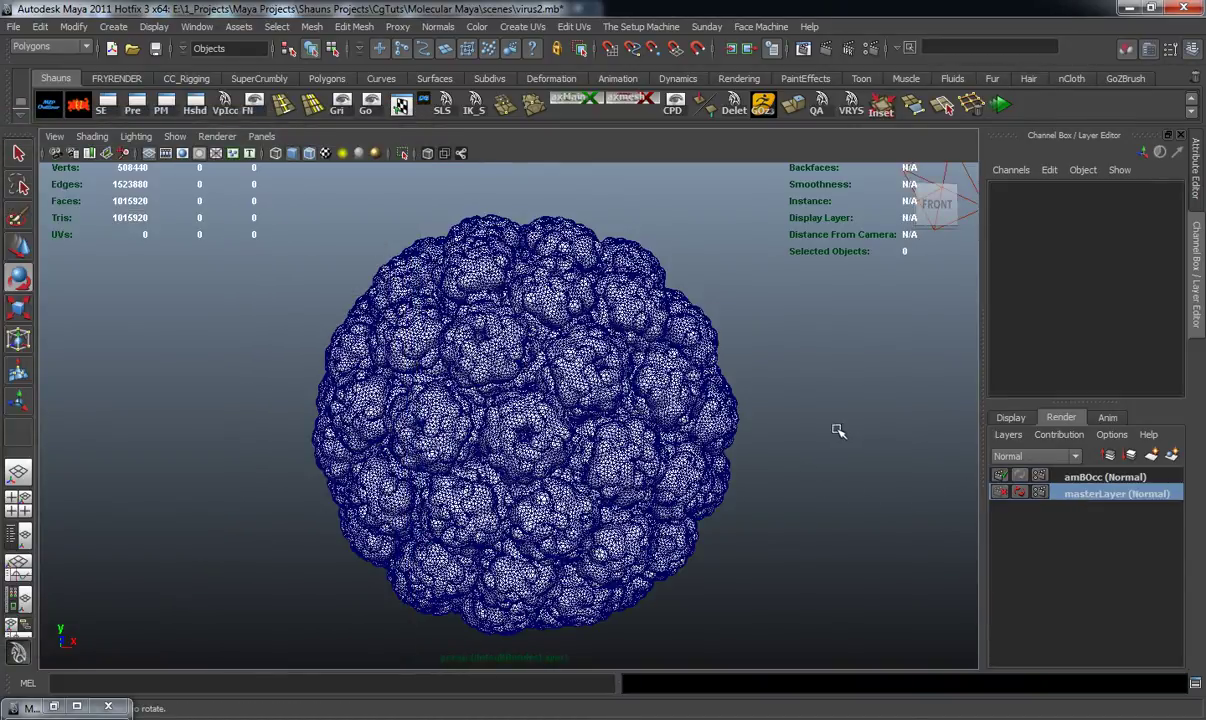